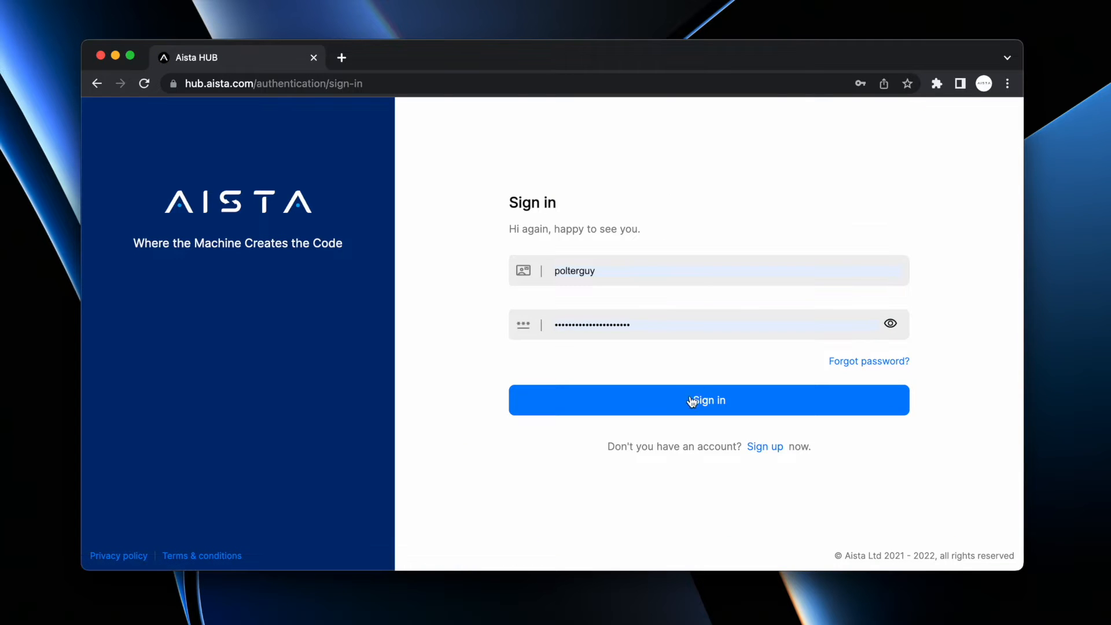
Sign in and create a free 30-day Demo cloudlet named api in the London data center
{"action": "left_click", "coordinate": [692, 399]}
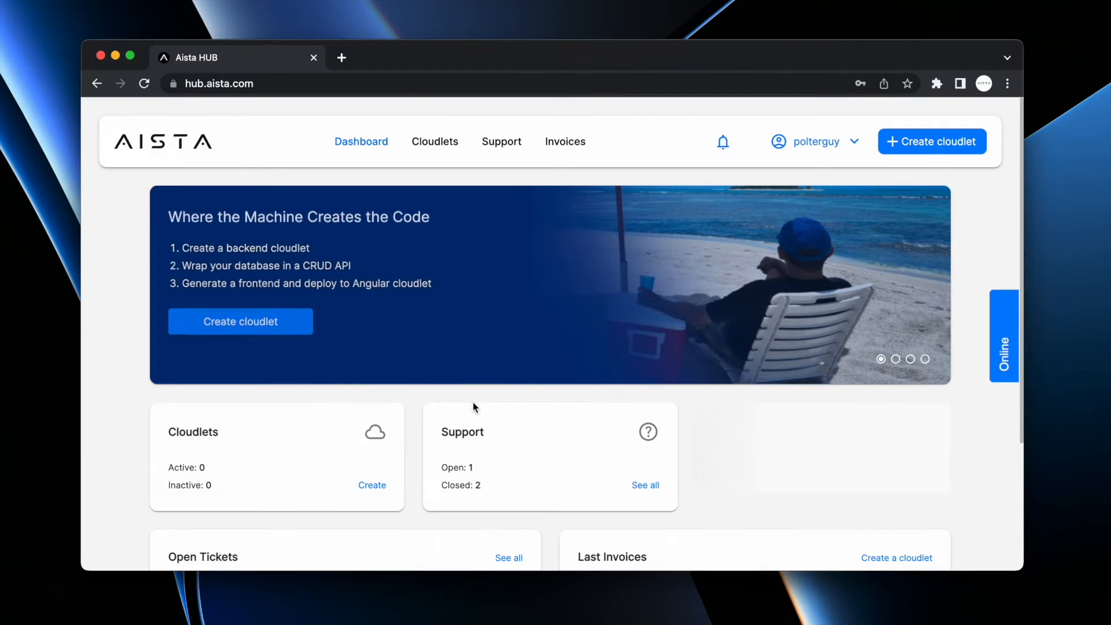
{"action": "left_click", "coordinate": [920, 151]}
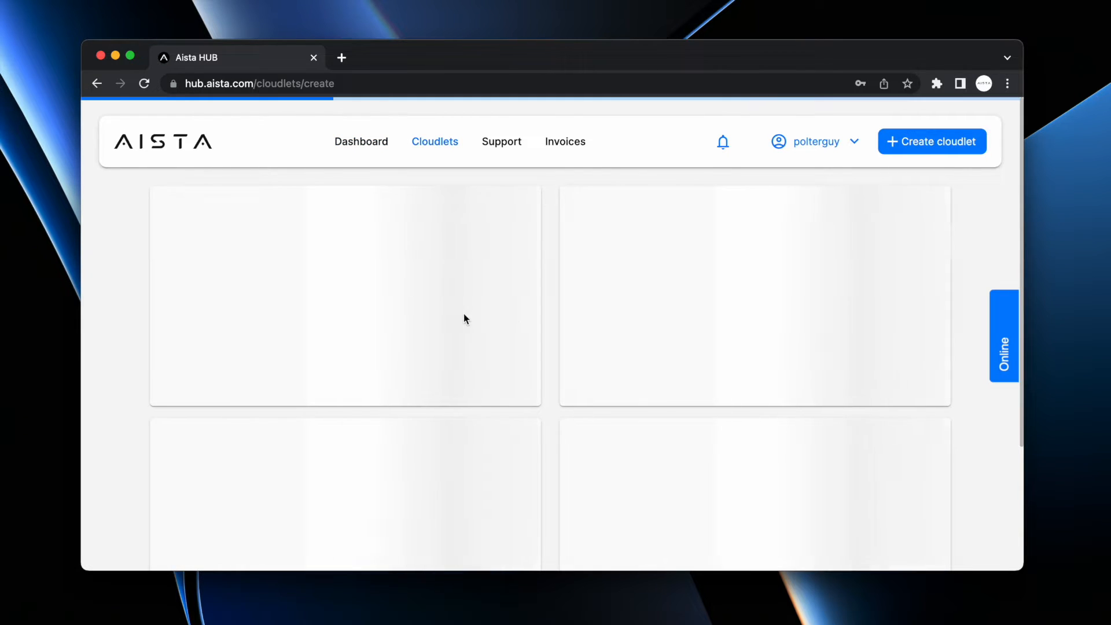
{"action": "scroll", "coordinate": [463, 317], "scroll_direction": "down", "scroll_amount": 5}
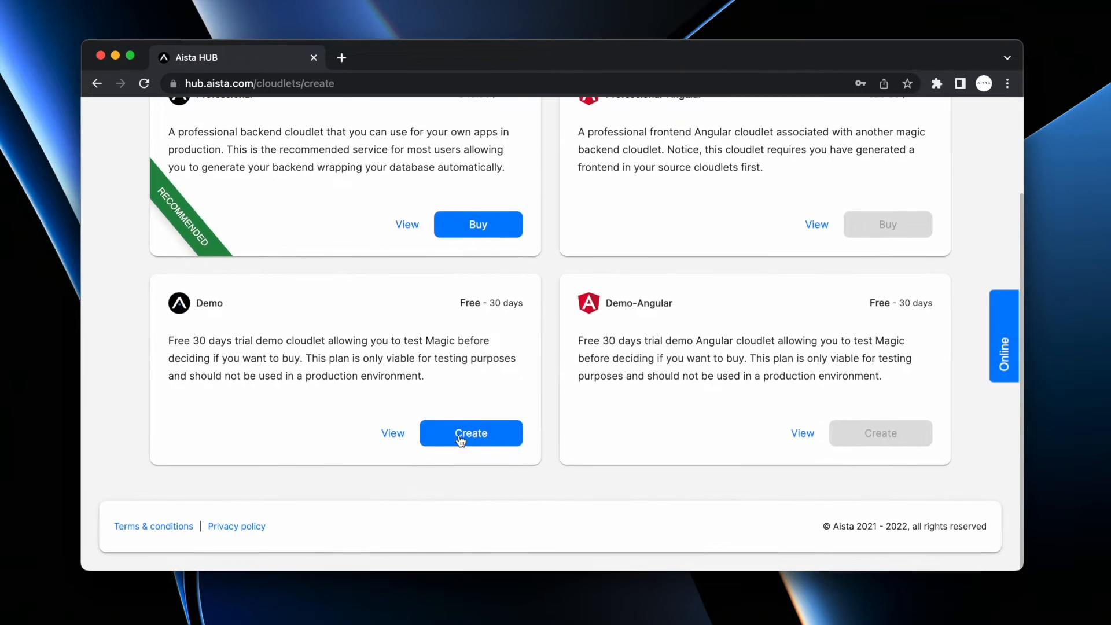
{"action": "left_click", "coordinate": [458, 439]}
{"action": "double_click", "coordinate": [494, 249]}
{"action": "type", "text": "api"}
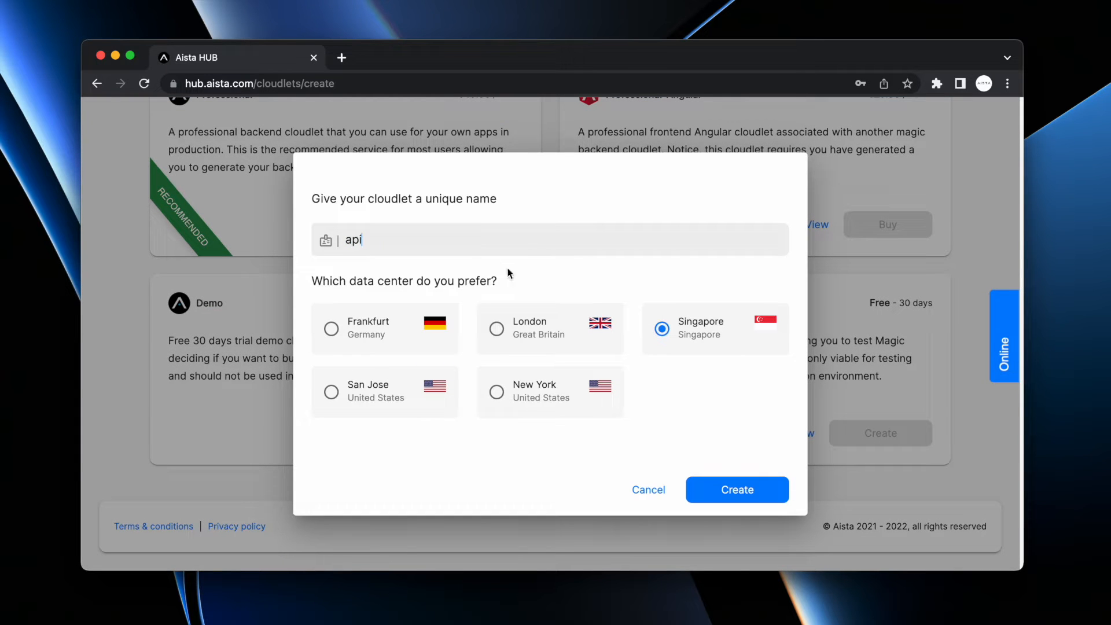
{"action": "left_click", "coordinate": [507, 336]}
{"action": "left_click", "coordinate": [777, 501]}
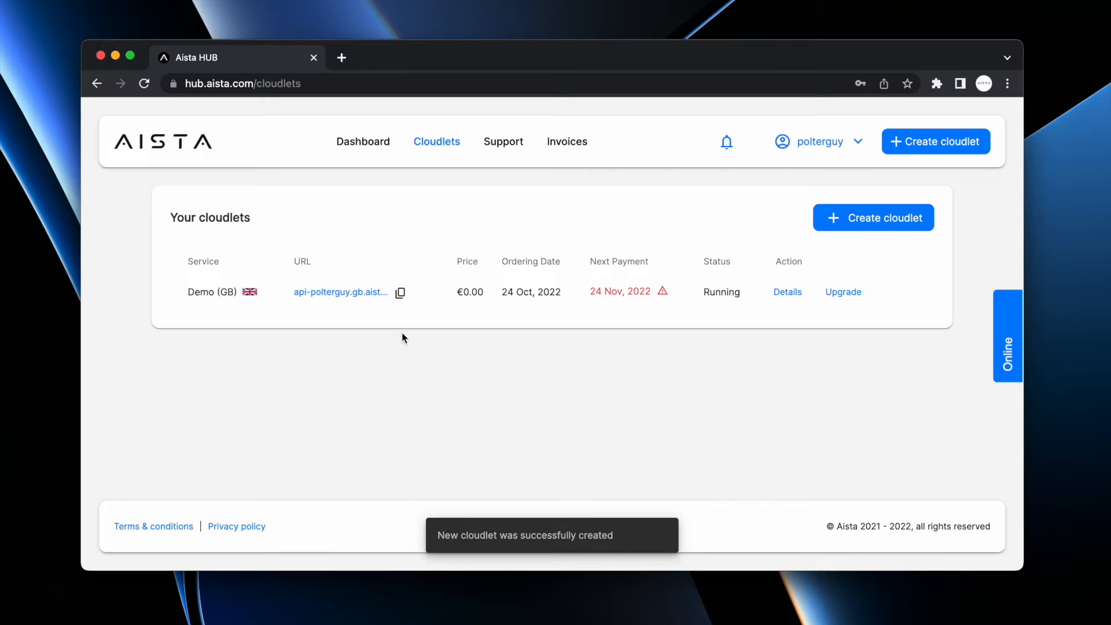
Open the new api cloudlet's dashboard from its URL and dismiss the "See Magic in 5 steps!" introduction
{"action": "left_click", "coordinate": [342, 295]}
{"action": "left_click", "coordinate": [558, 409]}
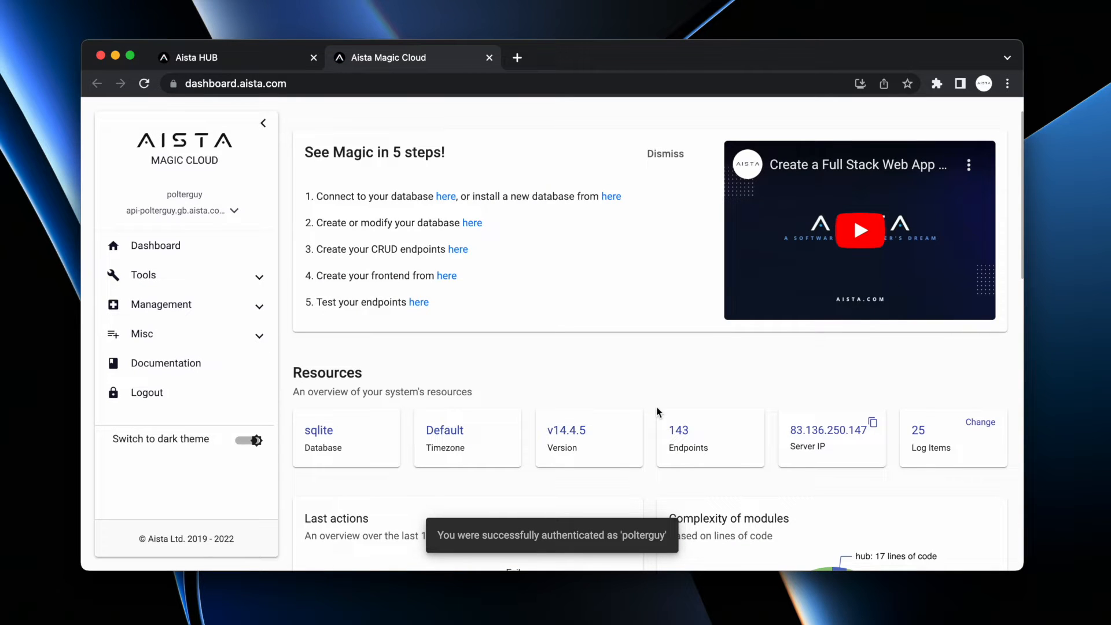
{"action": "left_click", "coordinate": [667, 154]}
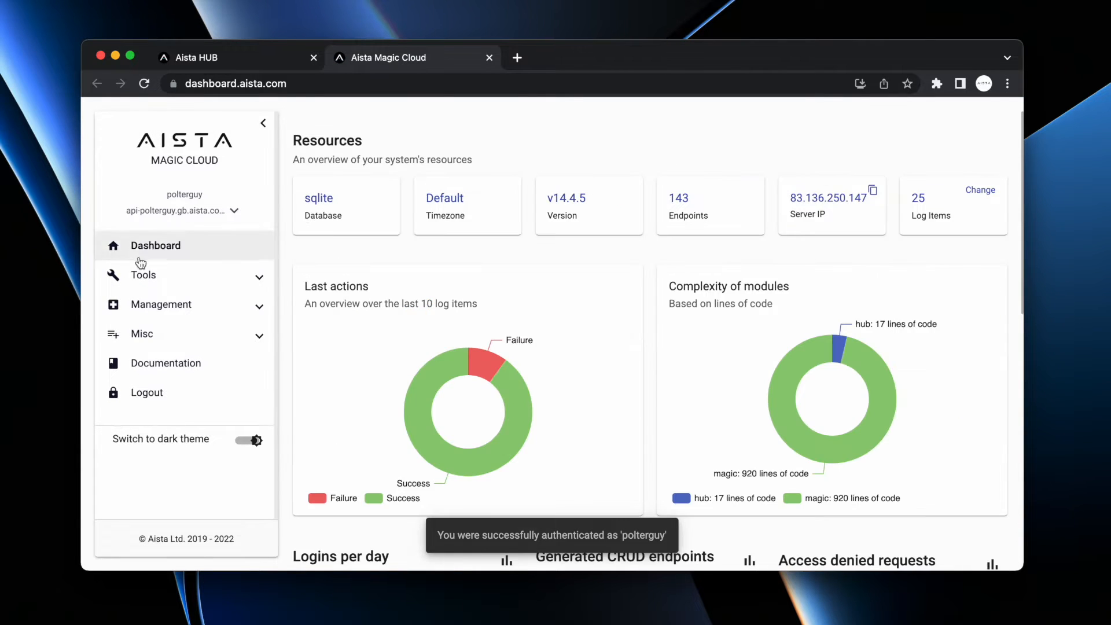
In SQL Studio, skip the database installation offer and create a new SQLite database named crm
{"action": "left_click", "coordinate": [153, 283]}
{"action": "left_click", "coordinate": [130, 310]}
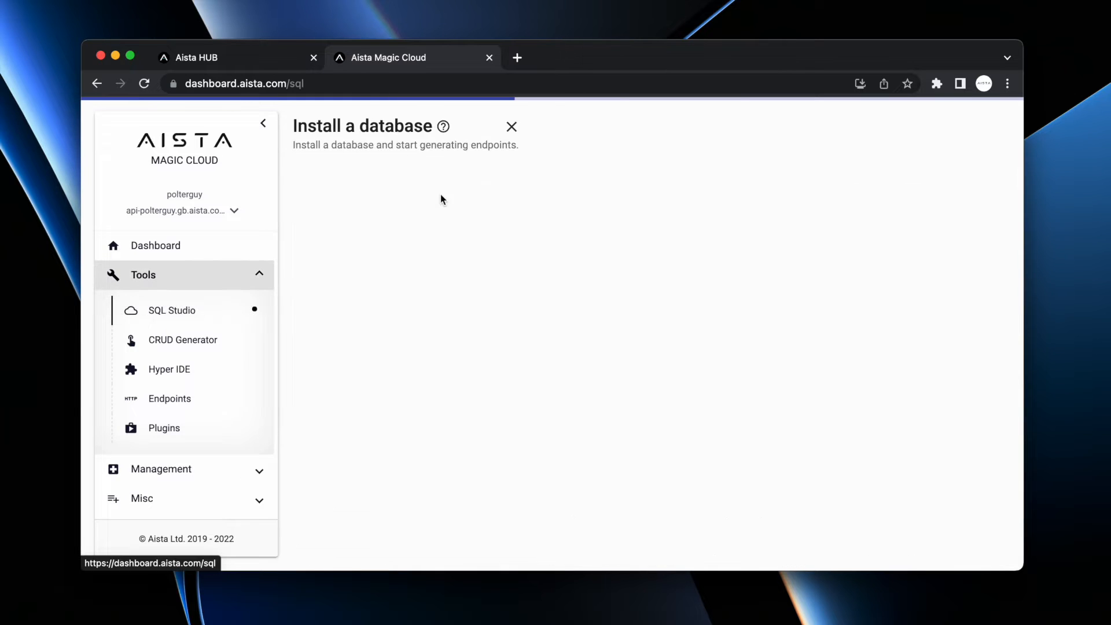
{"action": "left_click", "coordinate": [510, 127]}
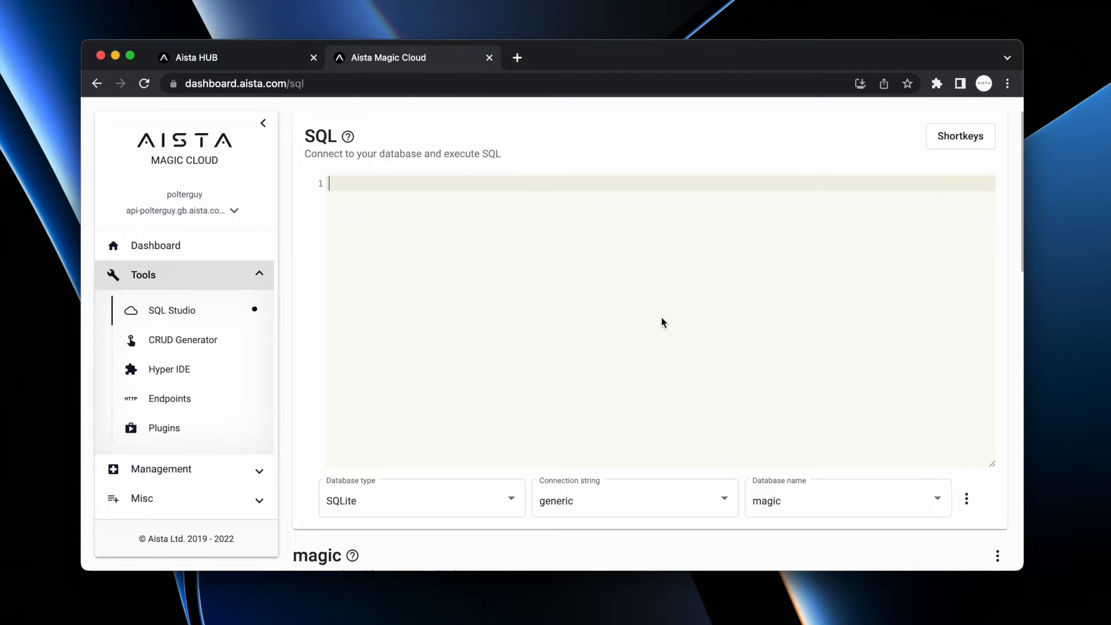
{"action": "scroll", "coordinate": [662, 323], "scroll_direction": "down", "scroll_amount": 5}
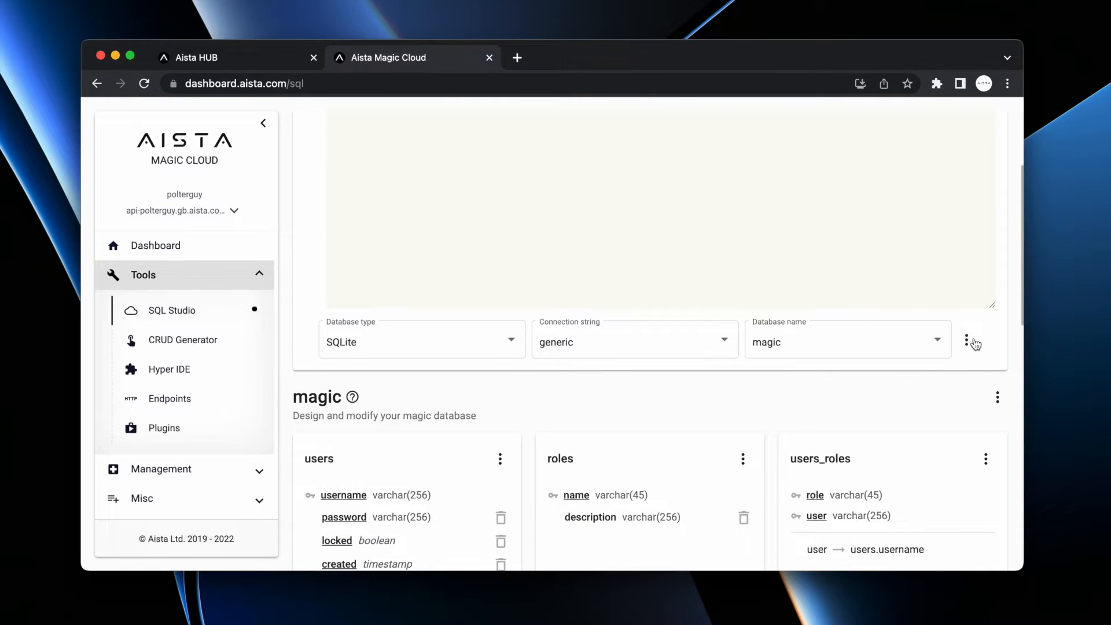
{"action": "left_click", "coordinate": [966, 340]}
{"action": "left_click", "coordinate": [898, 122]}
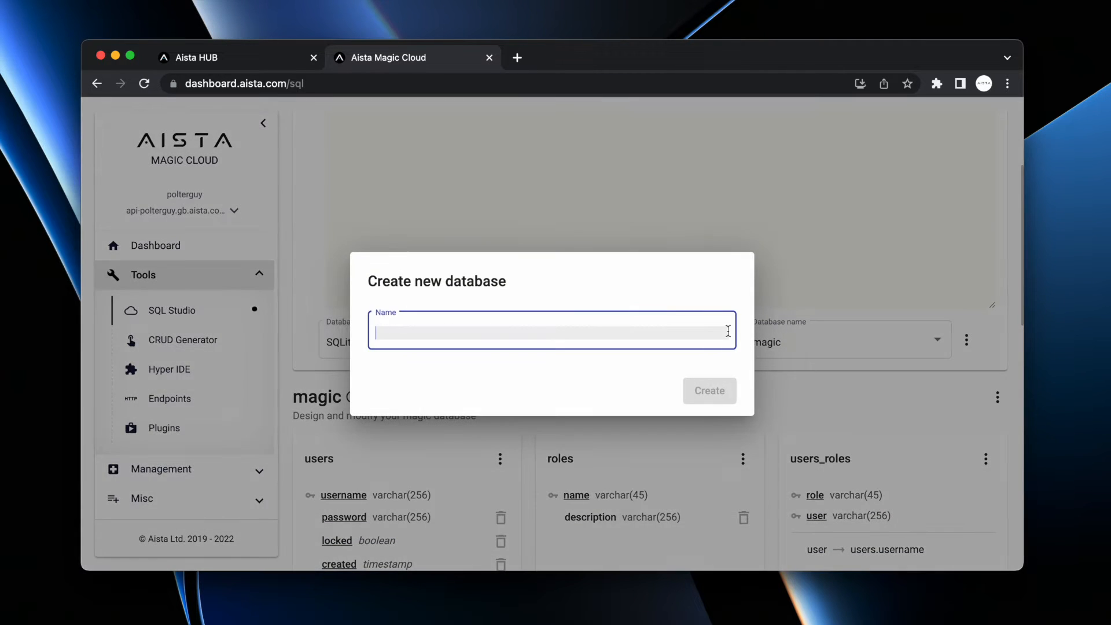
{"action": "type", "text": "crm"}
{"action": "key", "text": "Return"}
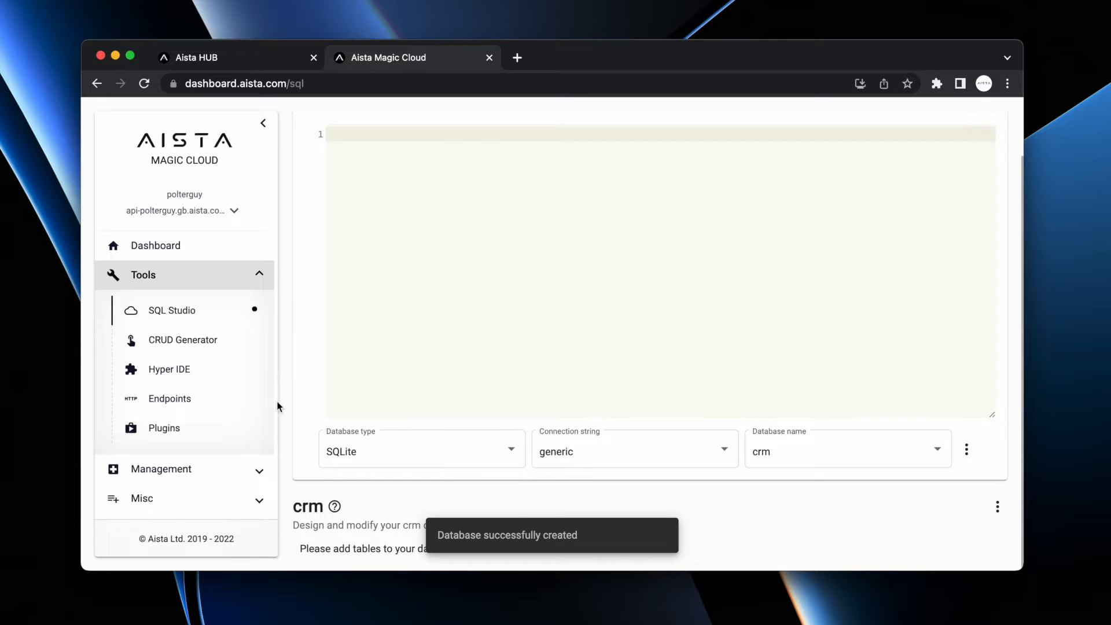
Open the server configuration in a separate browser tab and go to its databases section
{"action": "left_click", "coordinate": [174, 467]}
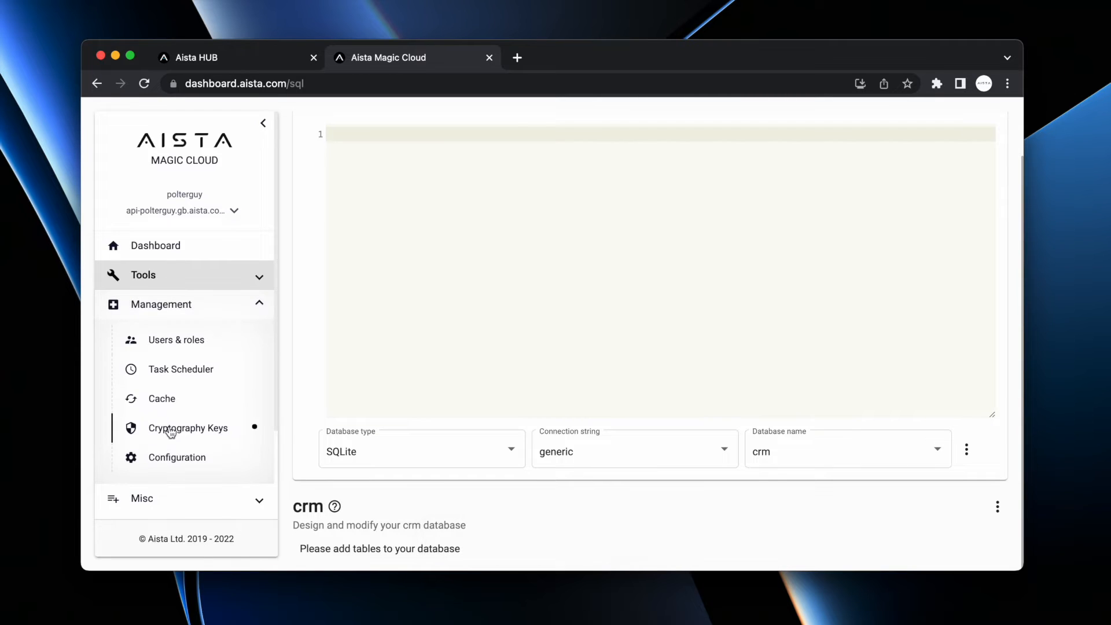
{"action": "left_click", "coordinate": [163, 459], "text": "super"}
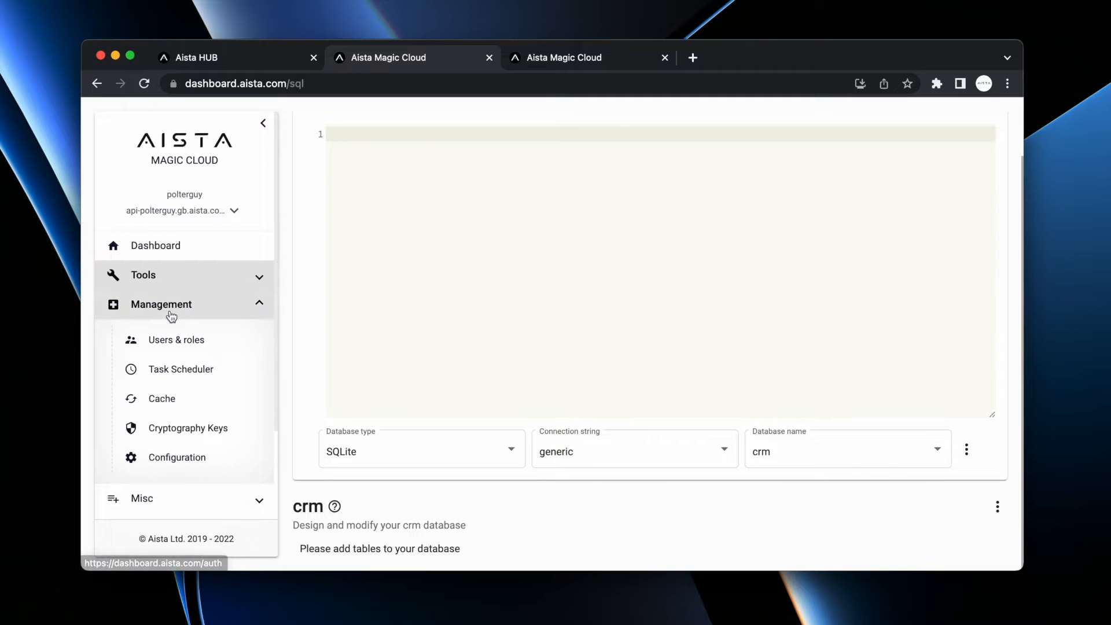
{"action": "key", "text": "ctrl+Tab"}
{"action": "scroll", "coordinate": [506, 349], "scroll_direction": "down", "scroll_amount": 5}
Try a MySQL entry named my_connection_string with a placeholder value in the configuration, and close that browser tab without saving
{"action": "double_click", "coordinate": [429, 342]}
{"action": "key", "text": "BackSpace"}
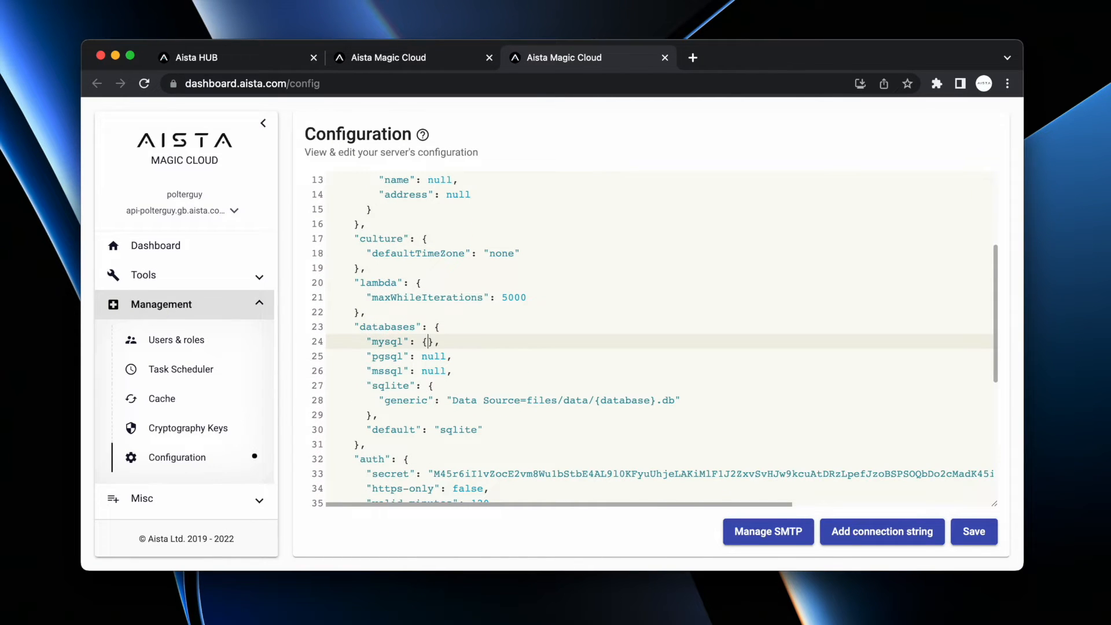
{"action": "type", "text": "{"}
{"action": "key", "text": "Return"}
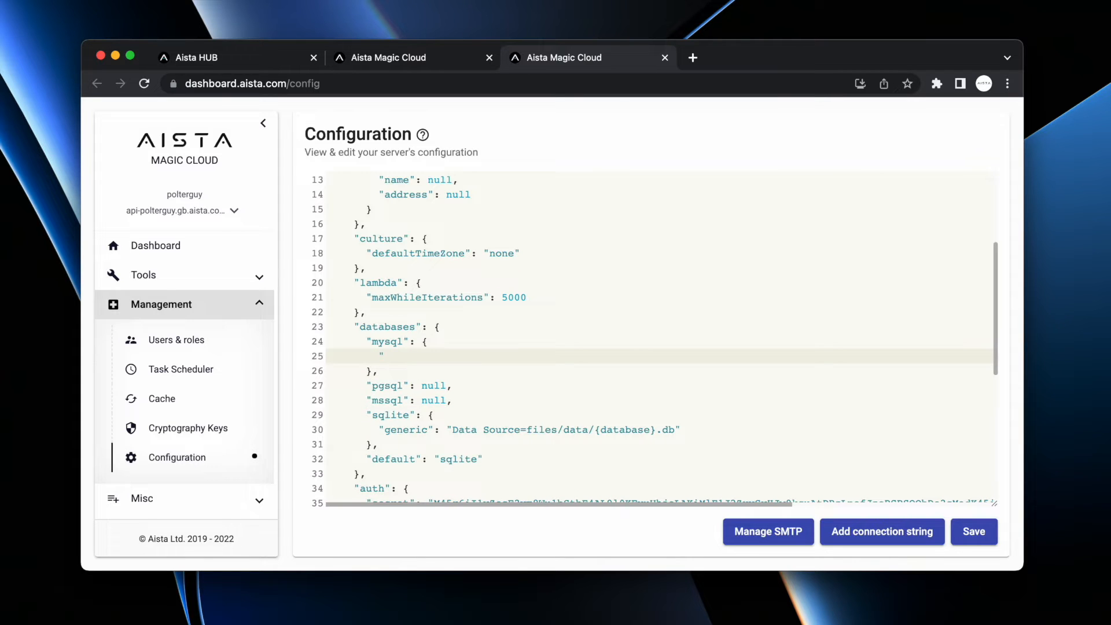
{"action": "type", "text": "\"my_connecti"}
{"action": "type", "text": "on_string\": \"sdfouhsdfiudhsfiudhfgoiuh\""}
{"action": "key", "text": "Left"}
{"action": "type", "text": "sdfouhsdfiudhsfiudhfgoiuh"}
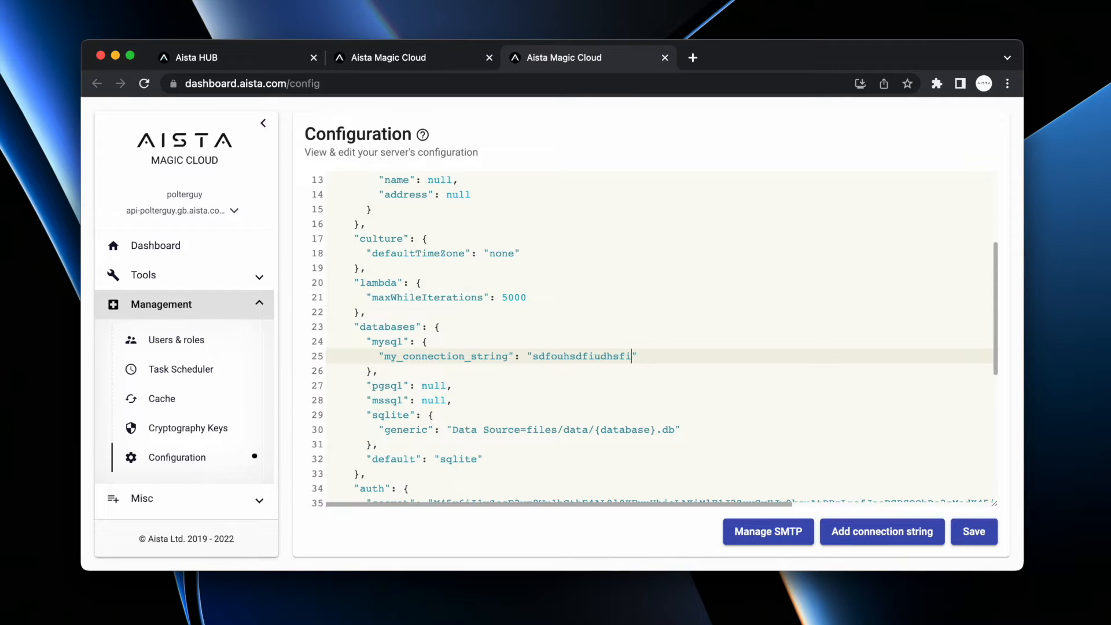
{"action": "key", "text": "alt+shift+Left"}
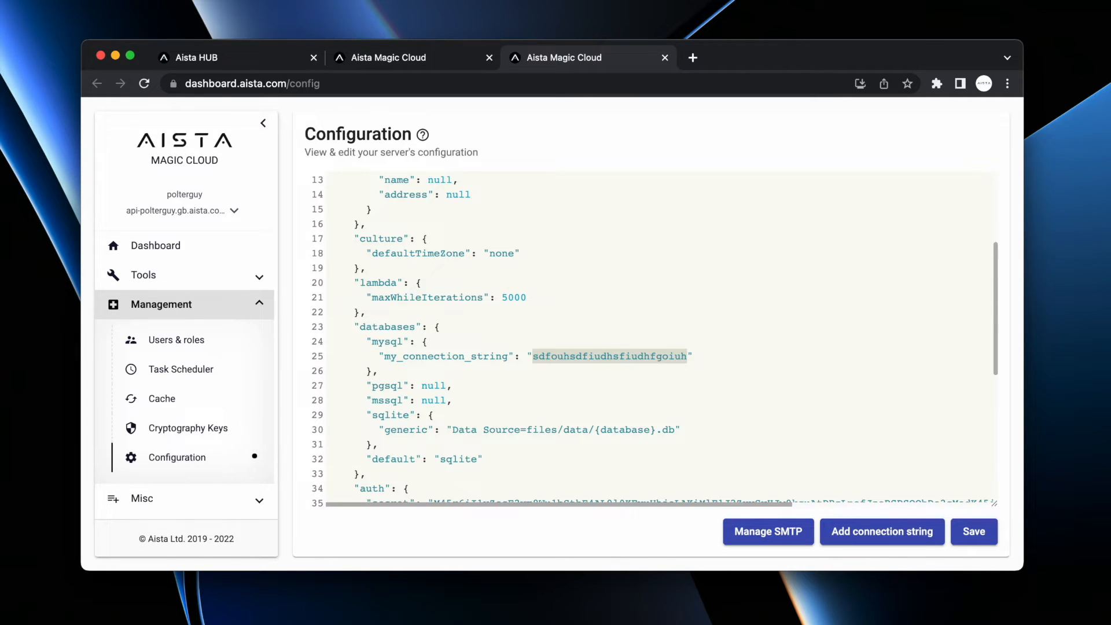
{"action": "key", "text": "super+w"}
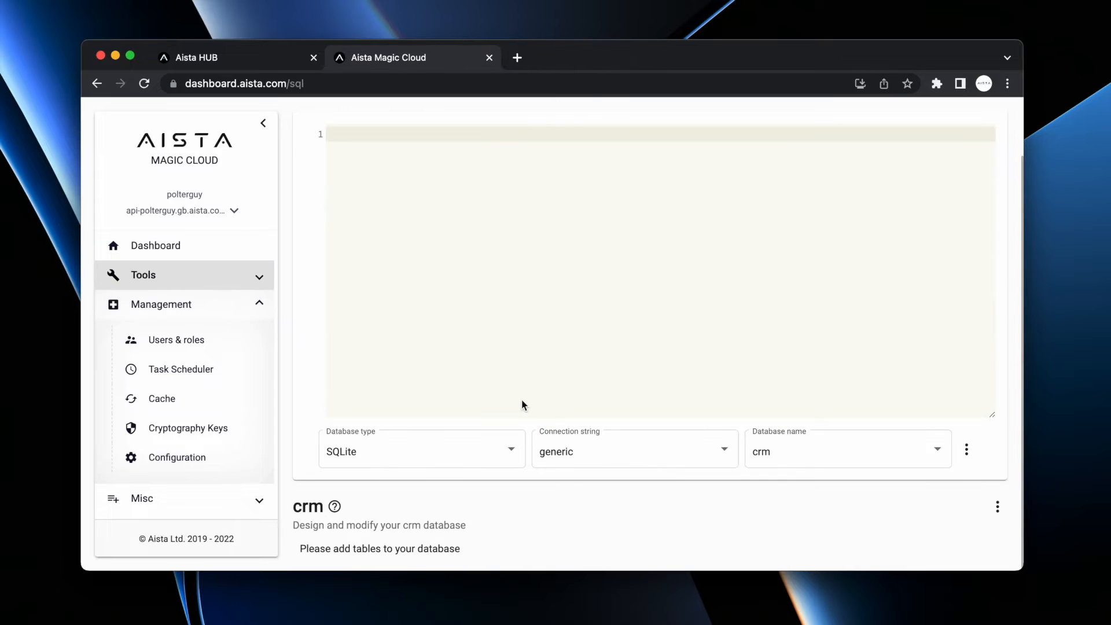
{"action": "left_click", "coordinate": [993, 509]}
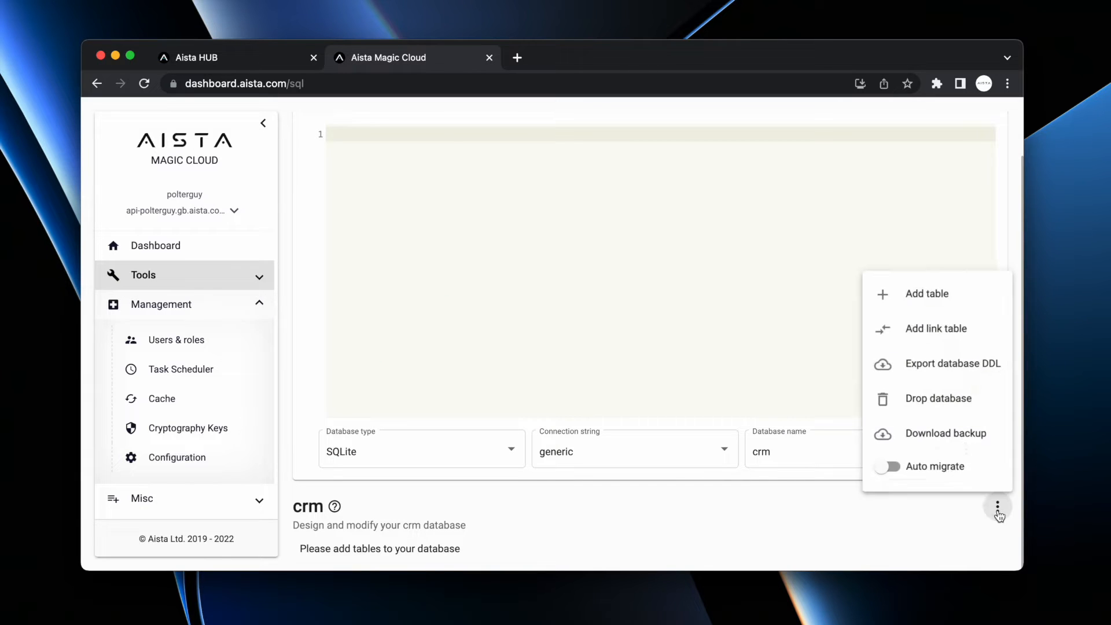
{"action": "left_click", "coordinate": [903, 293]}
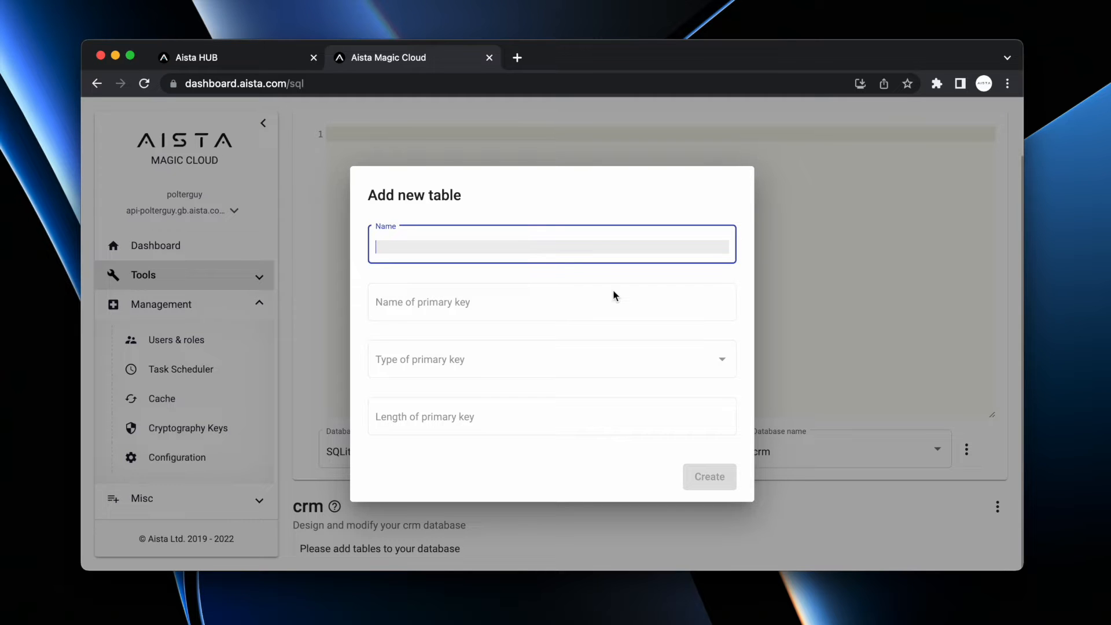
{"action": "key", "text": "Escape"}
Add a customers table to the crm database with the auto increment primary key customer_id
{"action": "left_click", "coordinate": [998, 508]}
{"action": "left_click", "coordinate": [932, 294]}
{"action": "type", "text": "customers"}
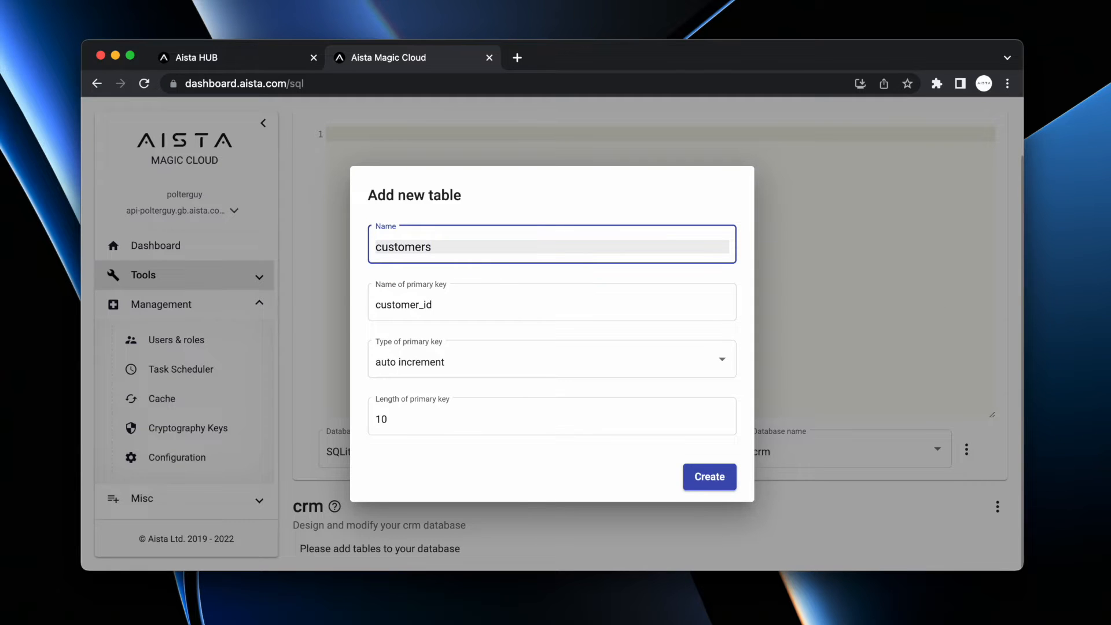
{"action": "key", "text": "Return"}
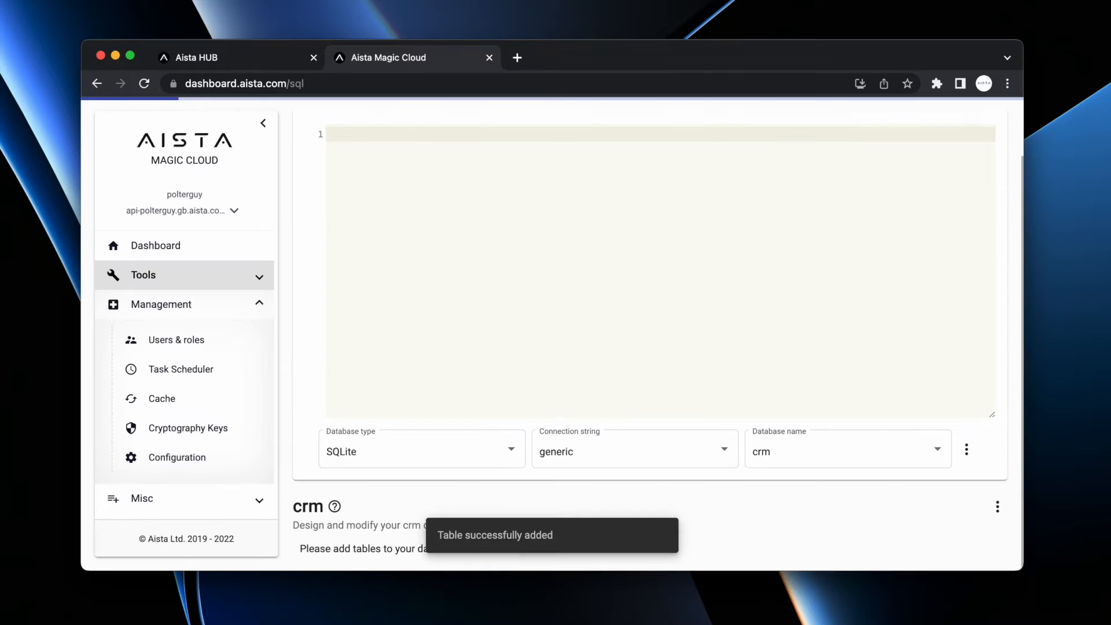
Add a non-nullable text field called name to the customers table
{"action": "scroll", "coordinate": [949, 394], "scroll_direction": "down", "scroll_amount": 2}
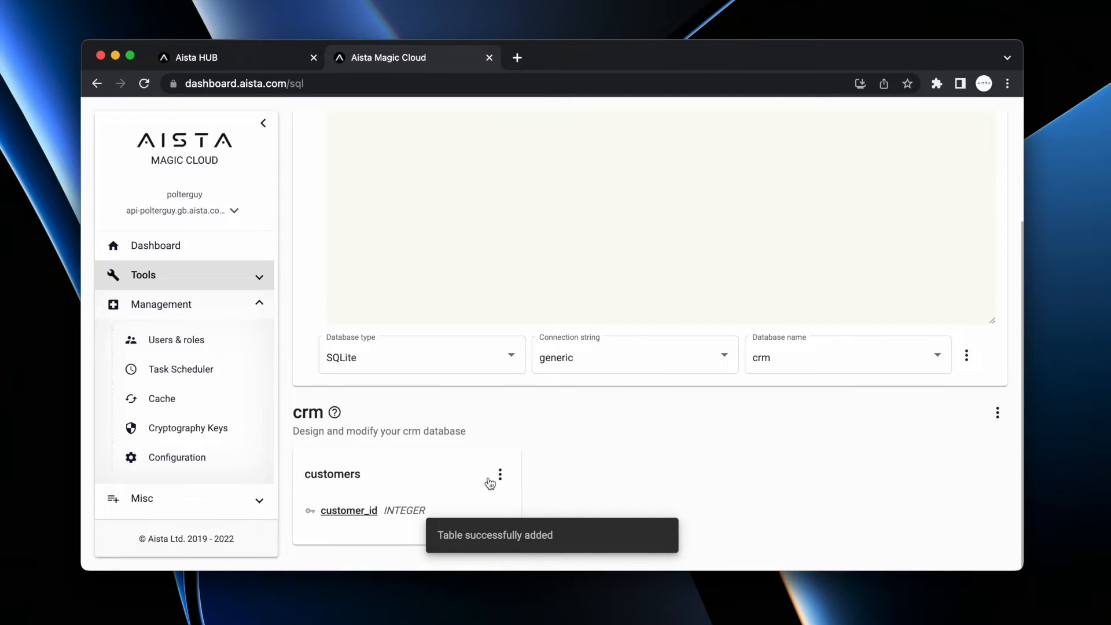
{"action": "left_click", "coordinate": [499, 474]}
{"action": "left_click", "coordinate": [550, 328]}
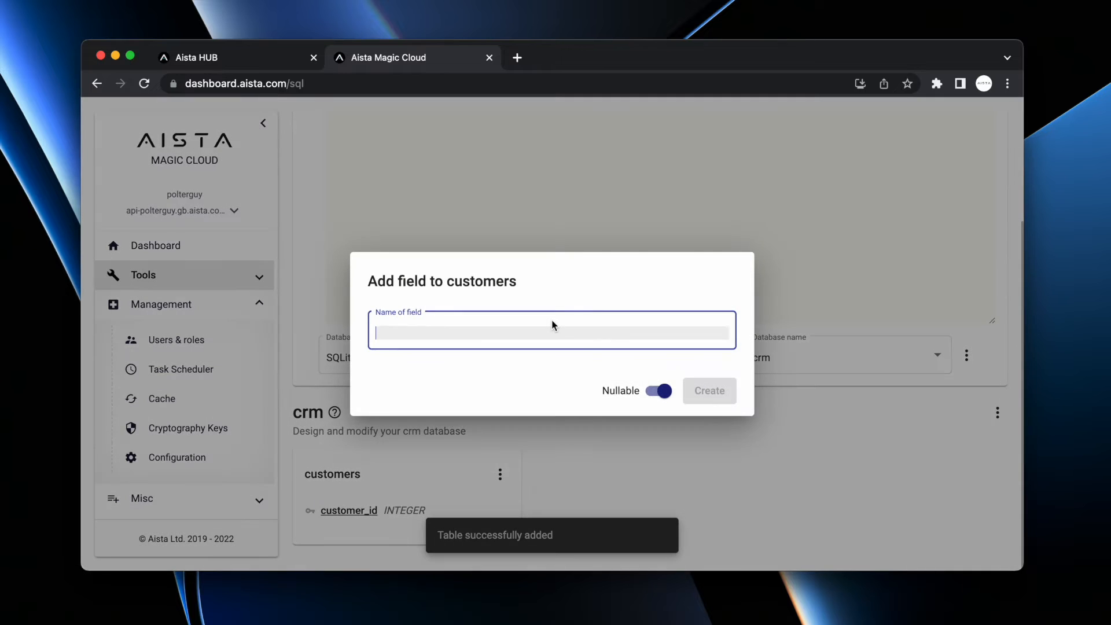
{"action": "type", "text": "name"}
{"action": "left_click", "coordinate": [526, 375]}
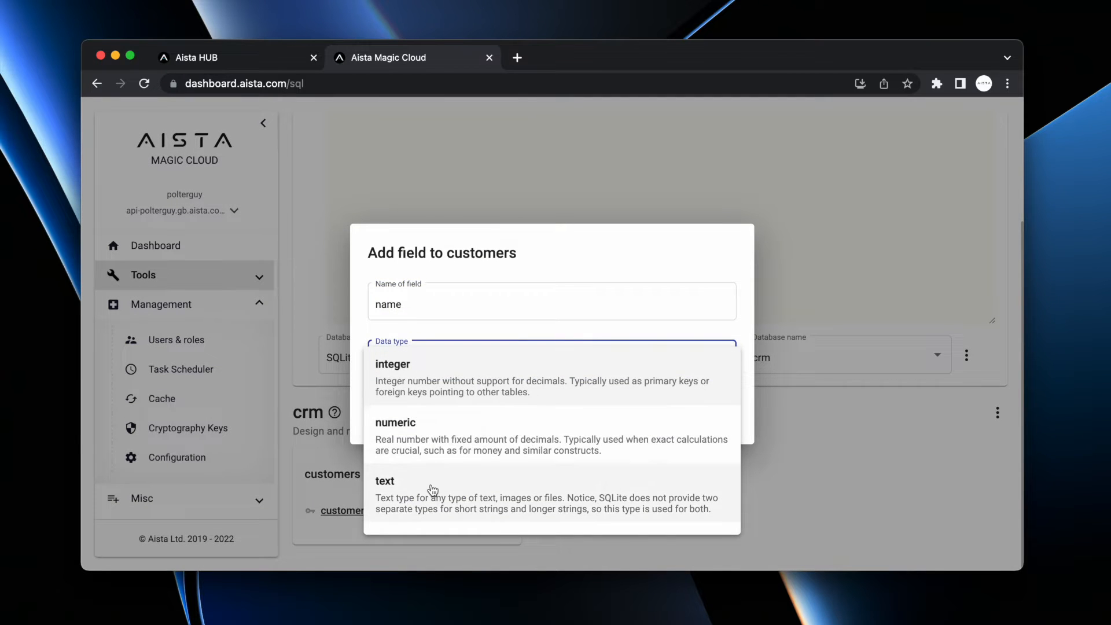
{"action": "left_click", "coordinate": [501, 488]}
{"action": "left_click", "coordinate": [662, 448]}
{"action": "left_click", "coordinate": [707, 448]}
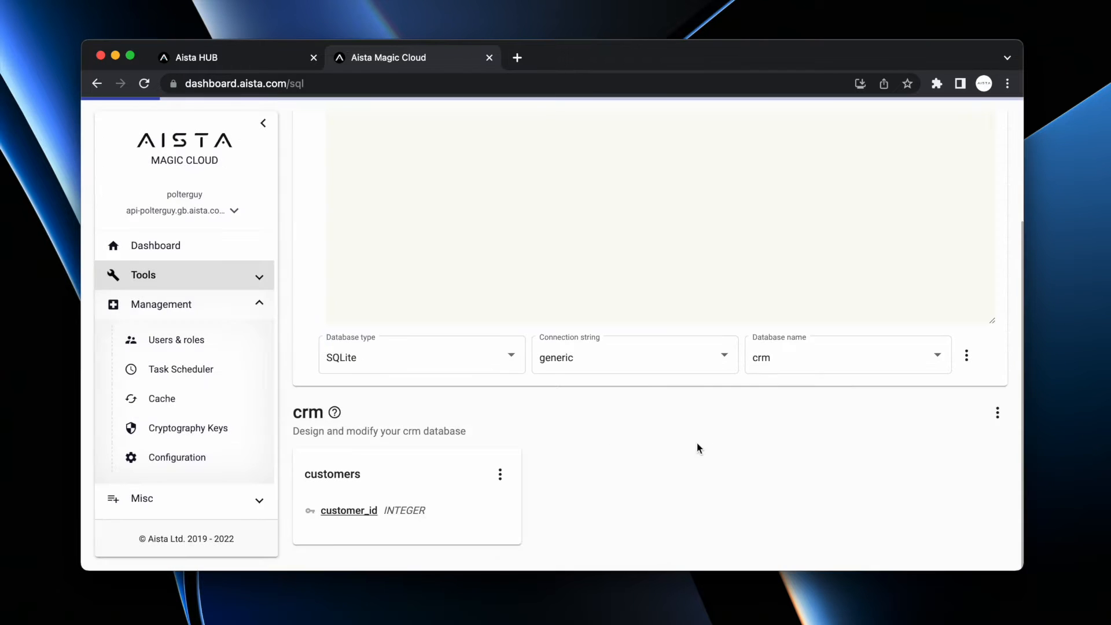
Add a nullable text field called email to the customers table
{"action": "left_click", "coordinate": [500, 474]}
{"action": "left_click", "coordinate": [550, 328]}
{"action": "type", "text": "email"}
{"action": "left_click", "coordinate": [514, 374]}
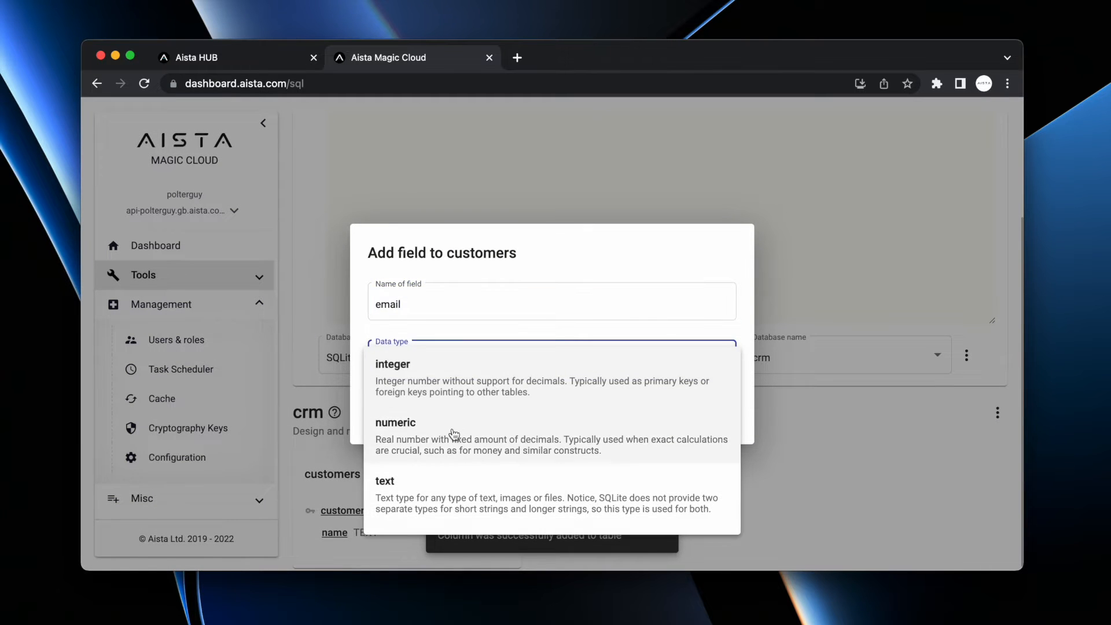
{"action": "left_click", "coordinate": [428, 488]}
{"action": "left_click", "coordinate": [710, 448]}
Add a second table named contacts to the crm database, keeping the suggested primary key settings
{"action": "scroll", "coordinate": [750, 457], "scroll_direction": "down", "scroll_amount": 1}
{"action": "left_click", "coordinate": [997, 365]}
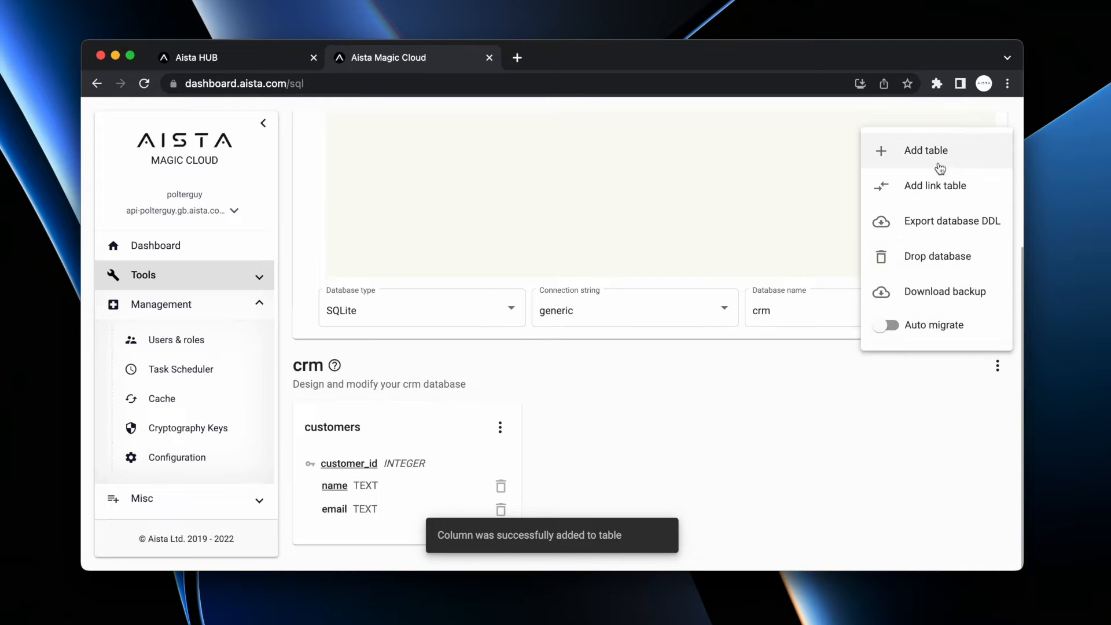
{"action": "left_click", "coordinate": [937, 151]}
{"action": "type", "text": "contacts"}
{"action": "key", "text": "Return"}
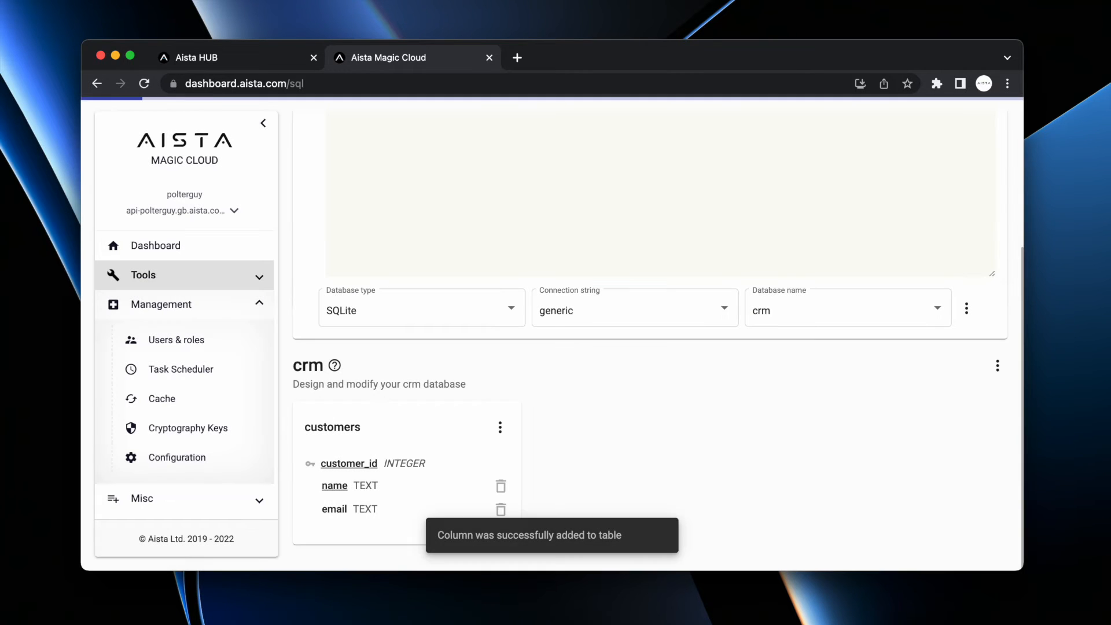
Add a non-nullable text field called name to the contacts table
{"action": "left_click", "coordinate": [744, 428]}
{"action": "left_click", "coordinate": [769, 280]}
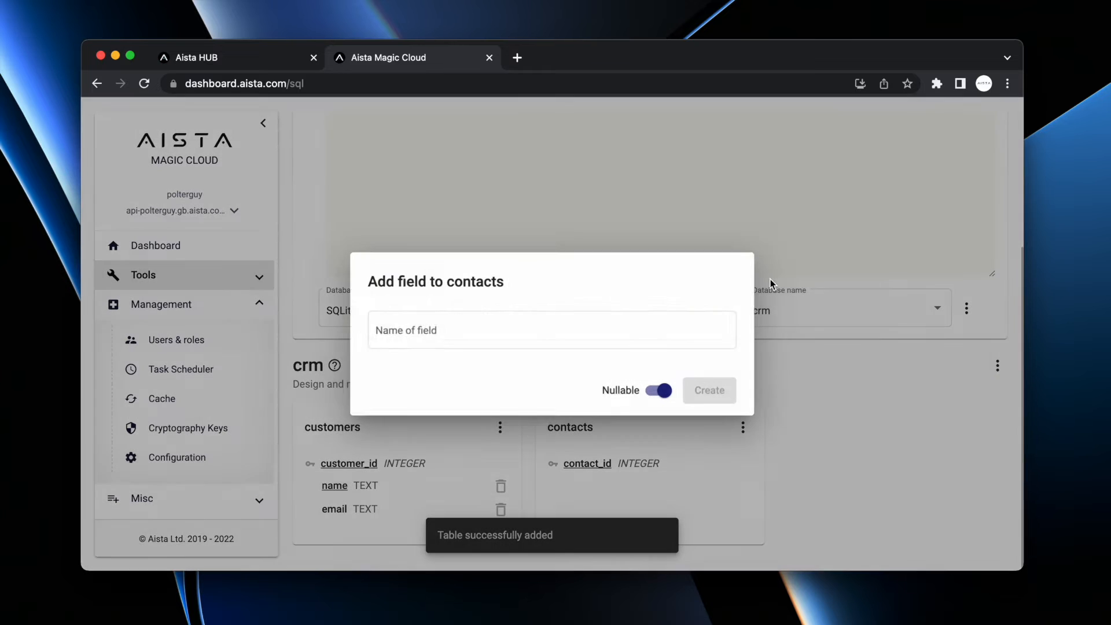
{"action": "type", "text": "name"}
{"action": "left_click", "coordinate": [667, 356]}
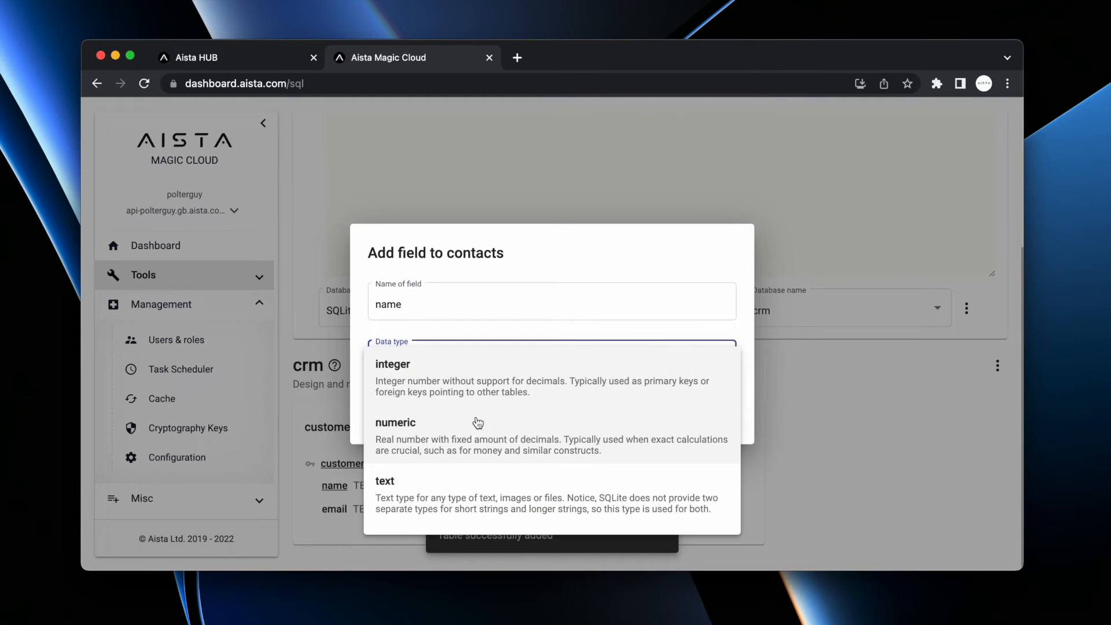
{"action": "left_click", "coordinate": [527, 470]}
{"action": "left_click", "coordinate": [659, 448]}
{"action": "left_click", "coordinate": [719, 449]}
Add a nullable text field called phone to the contacts table
{"action": "left_click", "coordinate": [743, 428]}
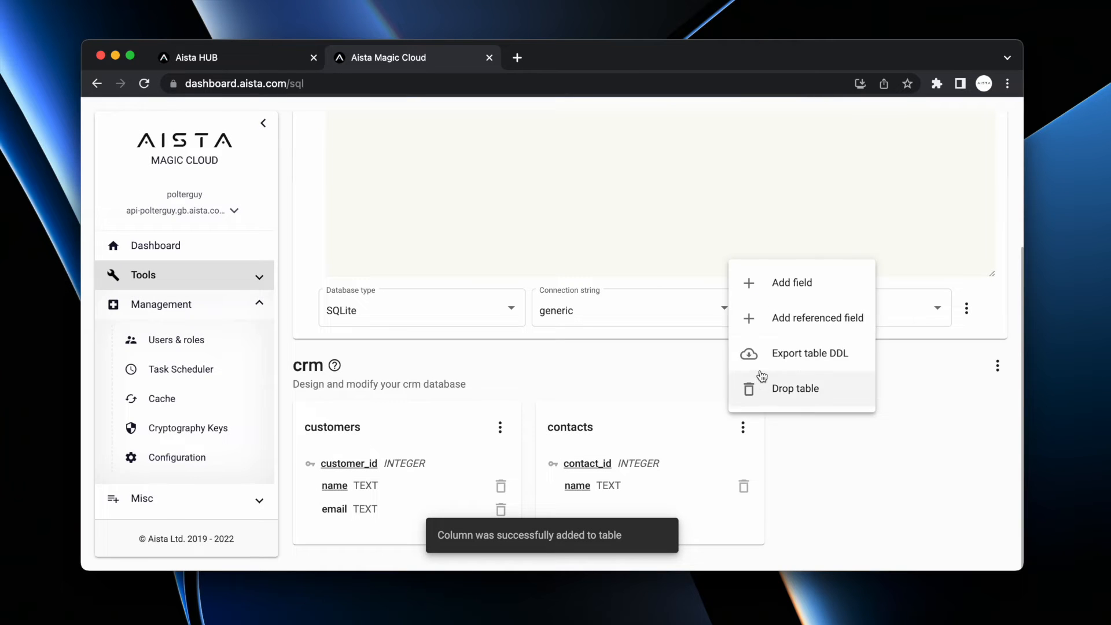
{"action": "left_click", "coordinate": [777, 281]}
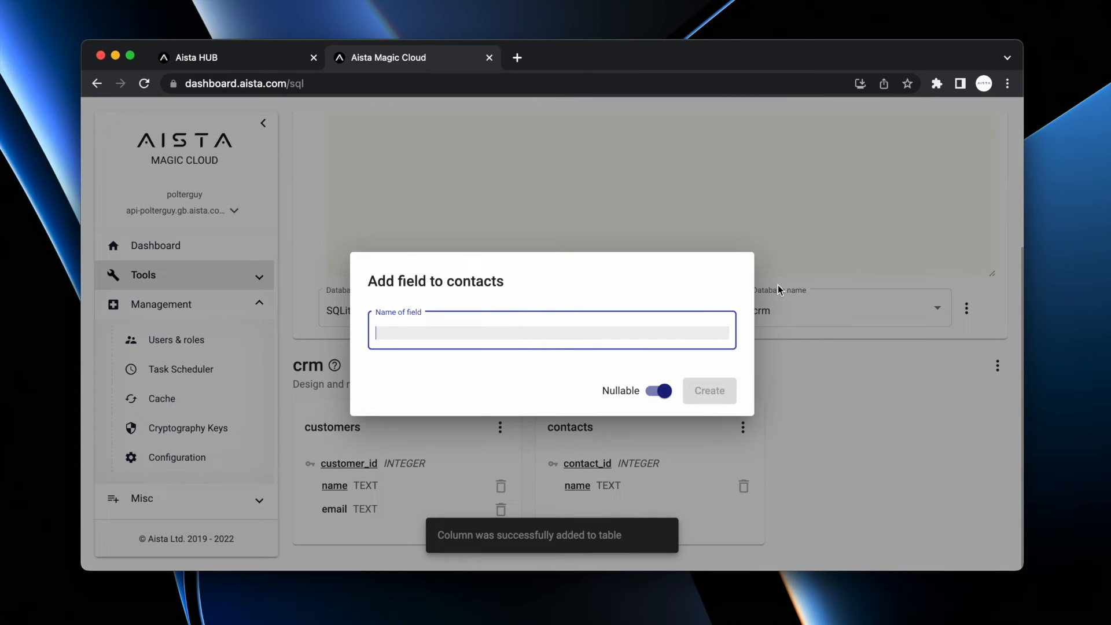
{"action": "type", "text": "phone"}
{"action": "left_click", "coordinate": [539, 379]}
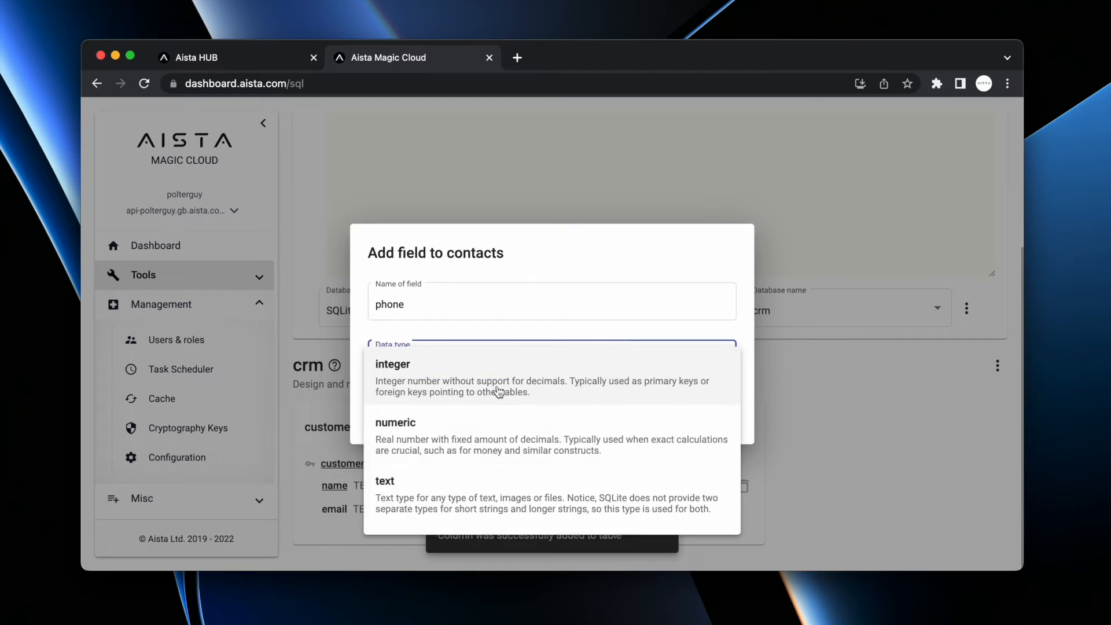
{"action": "left_click", "coordinate": [432, 491]}
{"action": "left_click", "coordinate": [646, 454]}
{"action": "left_click", "coordinate": [648, 450]}
{"action": "left_click", "coordinate": [702, 456]}
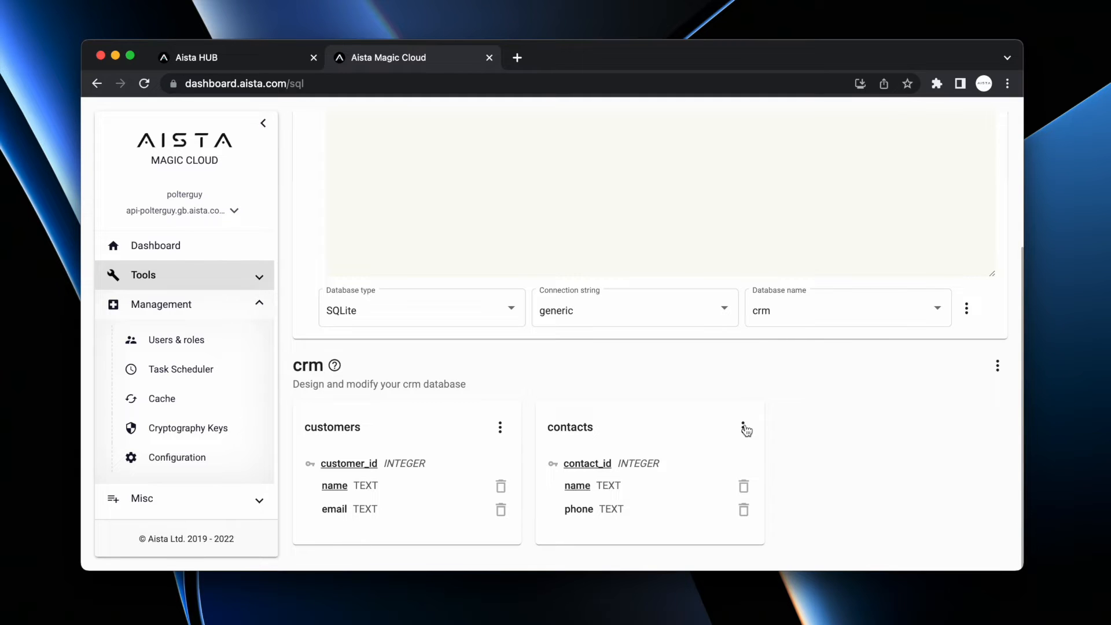
Add a non-nullable referenced field customer_id to the contacts table, pointing to customer_id in customers, without cascade
{"action": "left_click", "coordinate": [743, 428]}
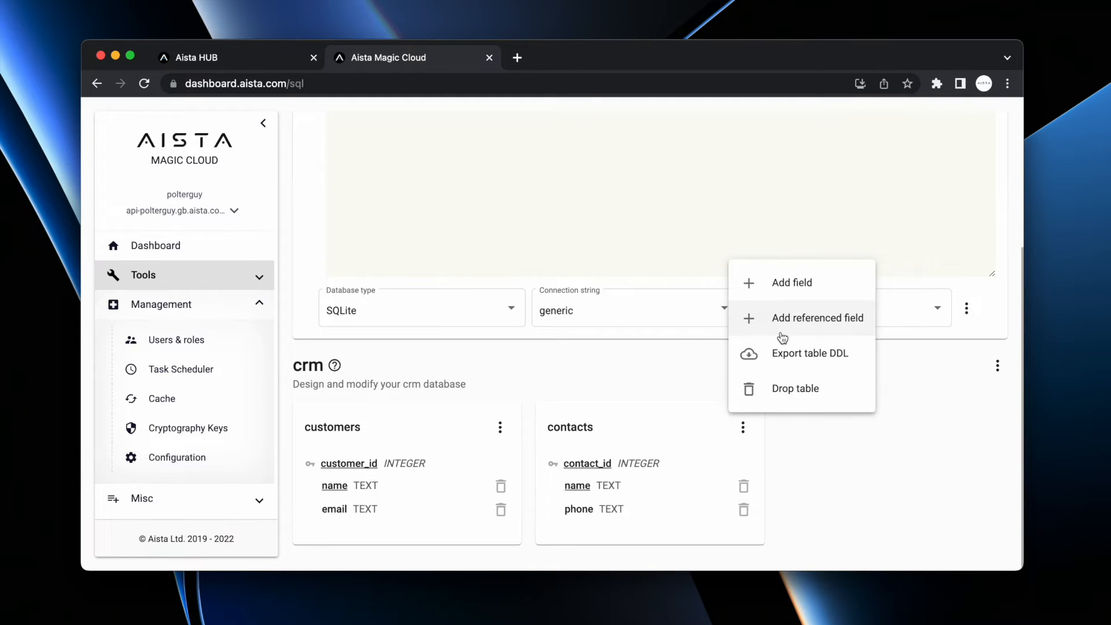
{"action": "left_click", "coordinate": [799, 324]}
{"action": "left_click", "coordinate": [522, 340]}
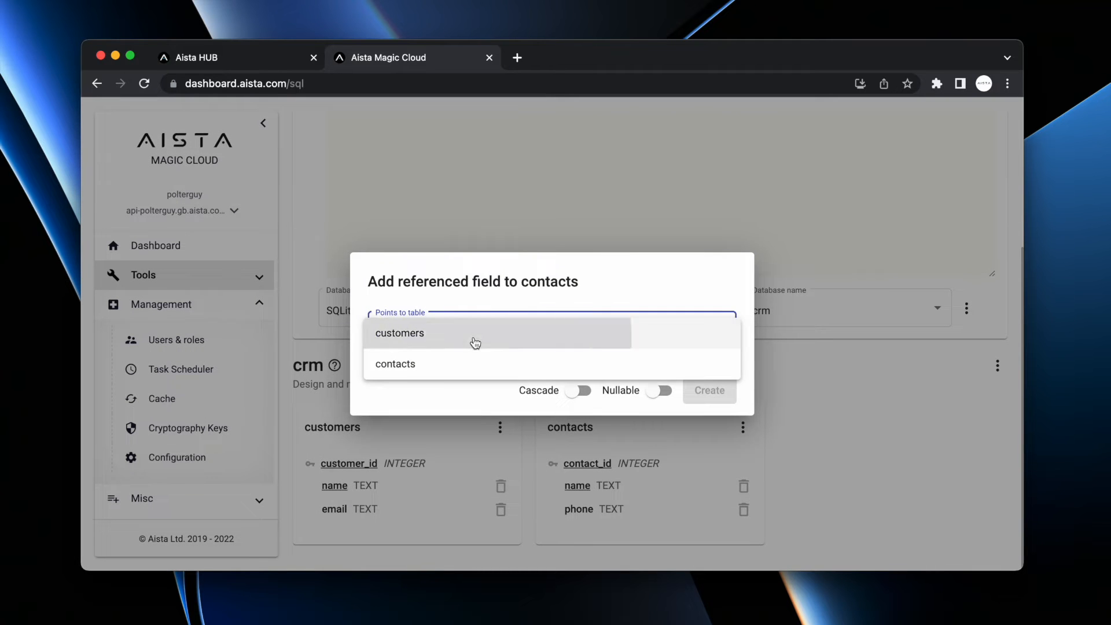
{"action": "left_click", "coordinate": [472, 340]}
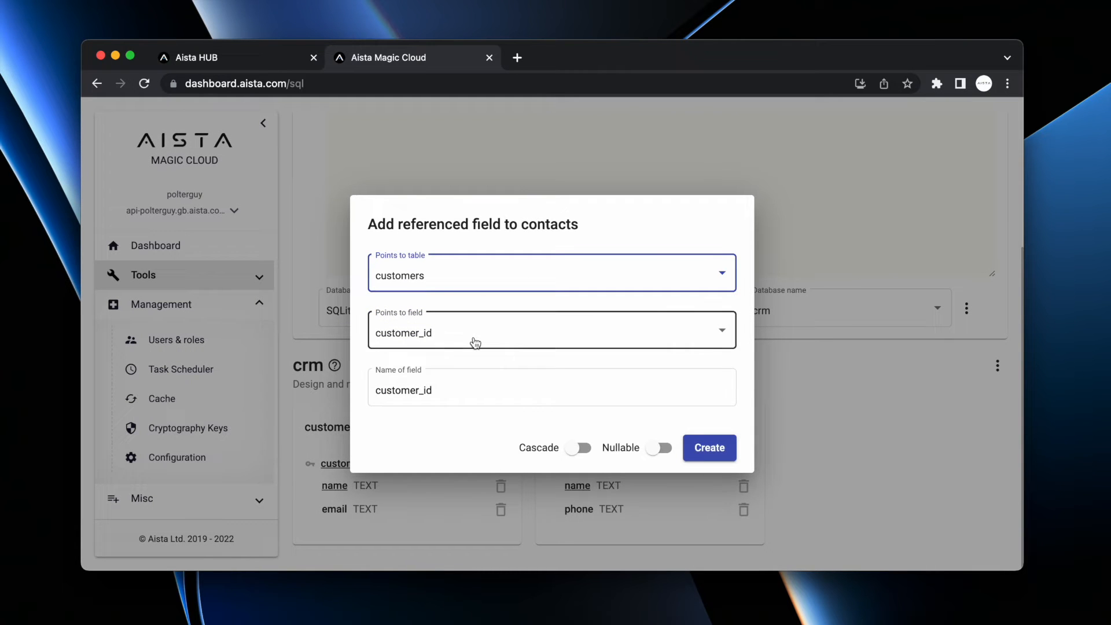
{"action": "left_click", "coordinate": [706, 449]}
{"action": "scroll", "coordinate": [704, 446], "scroll_direction": "down", "scroll_amount": 2}
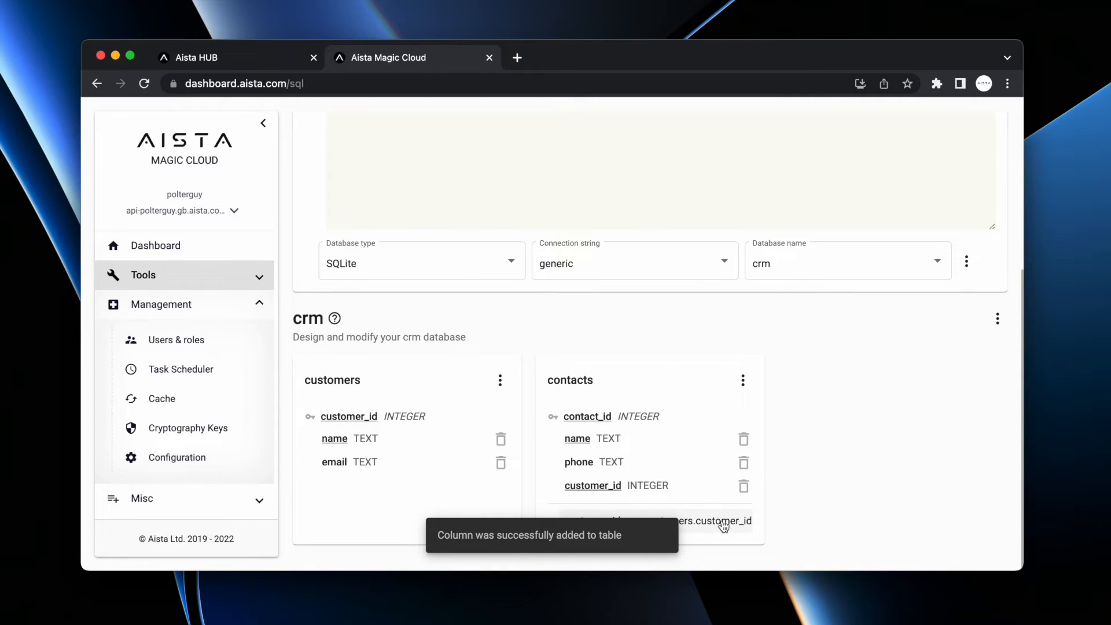
{"action": "left_click", "coordinate": [742, 381]}
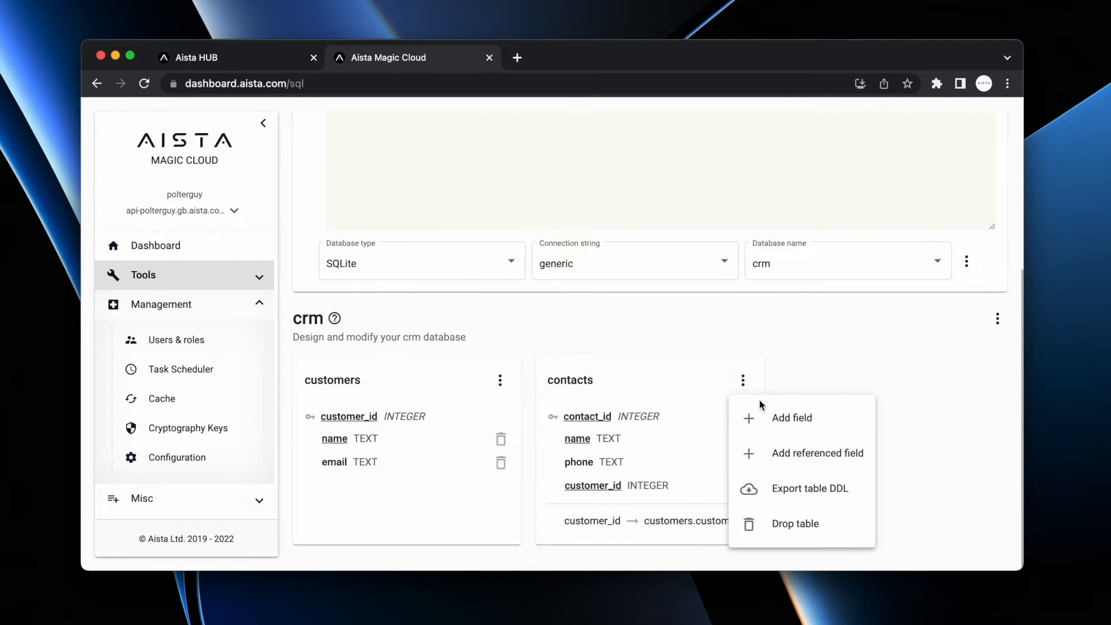
{"action": "left_click", "coordinate": [783, 451]}
{"action": "left_click", "coordinate": [565, 320]}
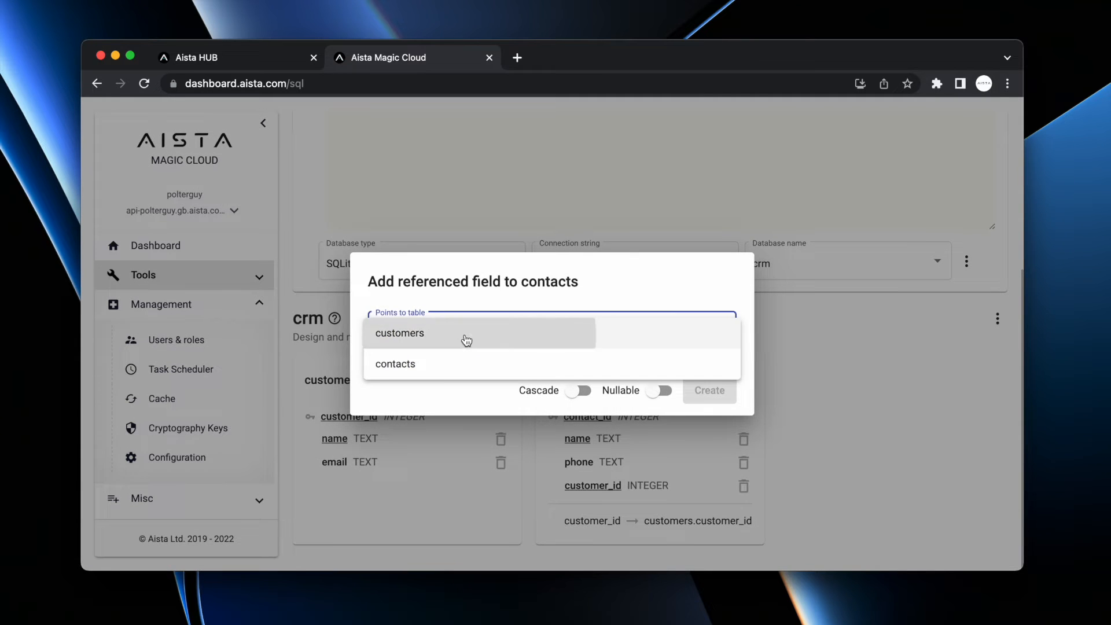
{"action": "left_click", "coordinate": [466, 340]}
{"action": "left_click", "coordinate": [491, 331]}
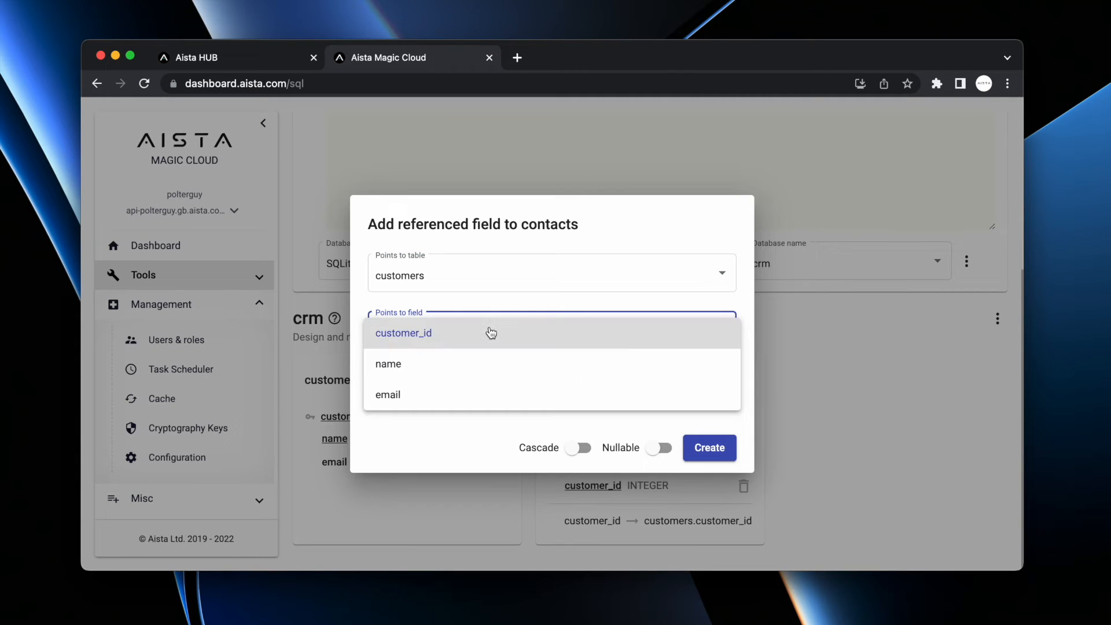
{"action": "left_click", "coordinate": [493, 302]}
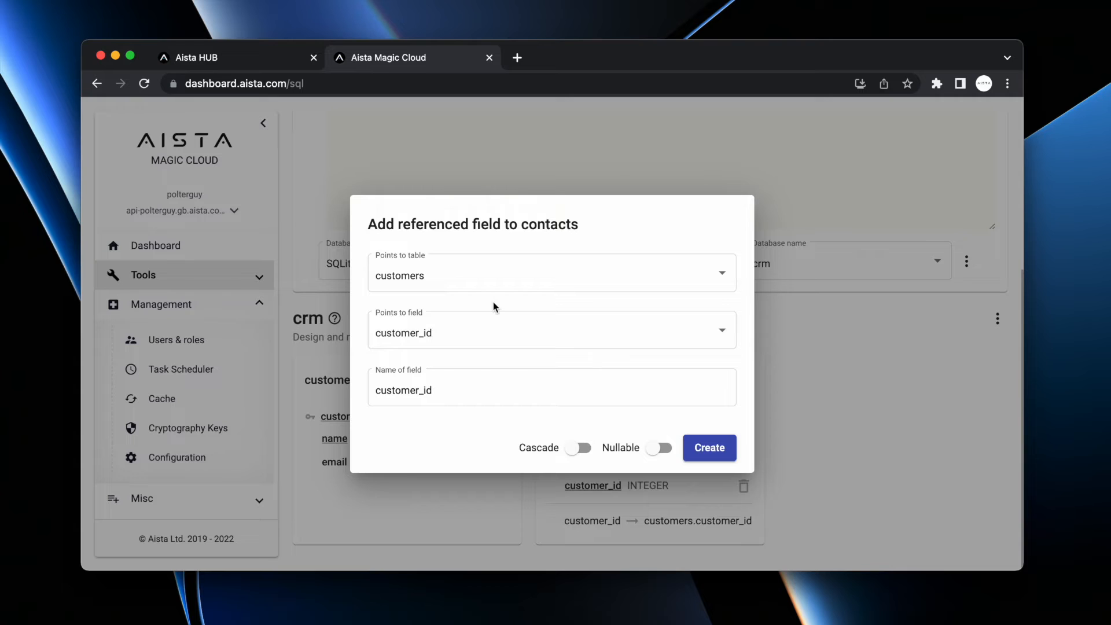
{"action": "left_click", "coordinate": [474, 391]}
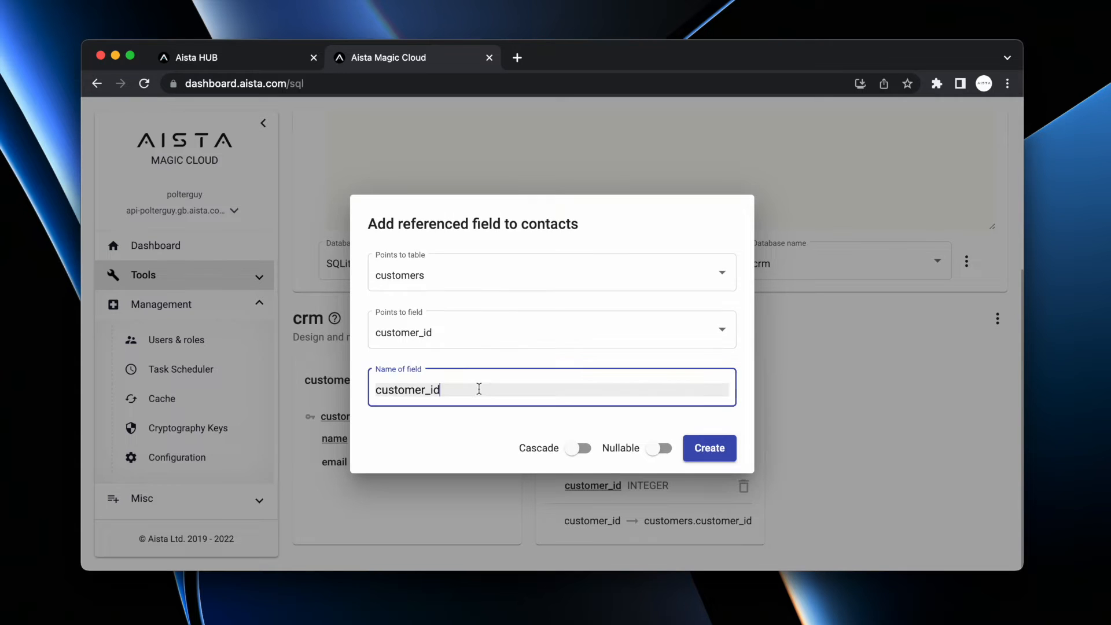
{"action": "left_click", "coordinate": [570, 452]}
{"action": "left_click", "coordinate": [569, 452]}
{"action": "left_click", "coordinate": [651, 450]}
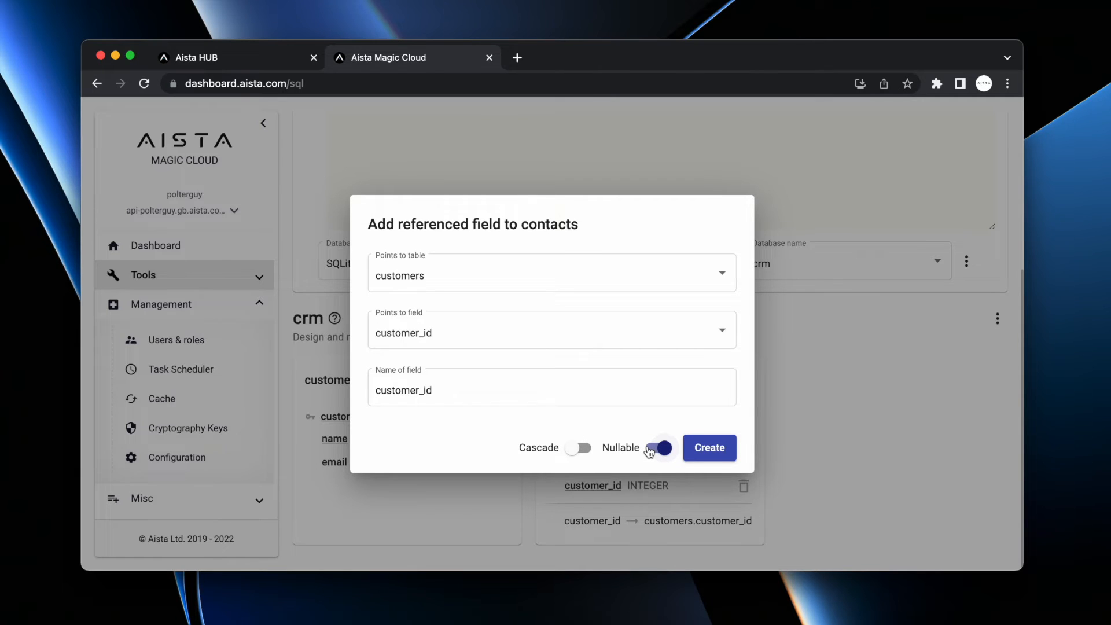
{"action": "left_click", "coordinate": [650, 451]}
{"action": "key", "text": "Escape"}
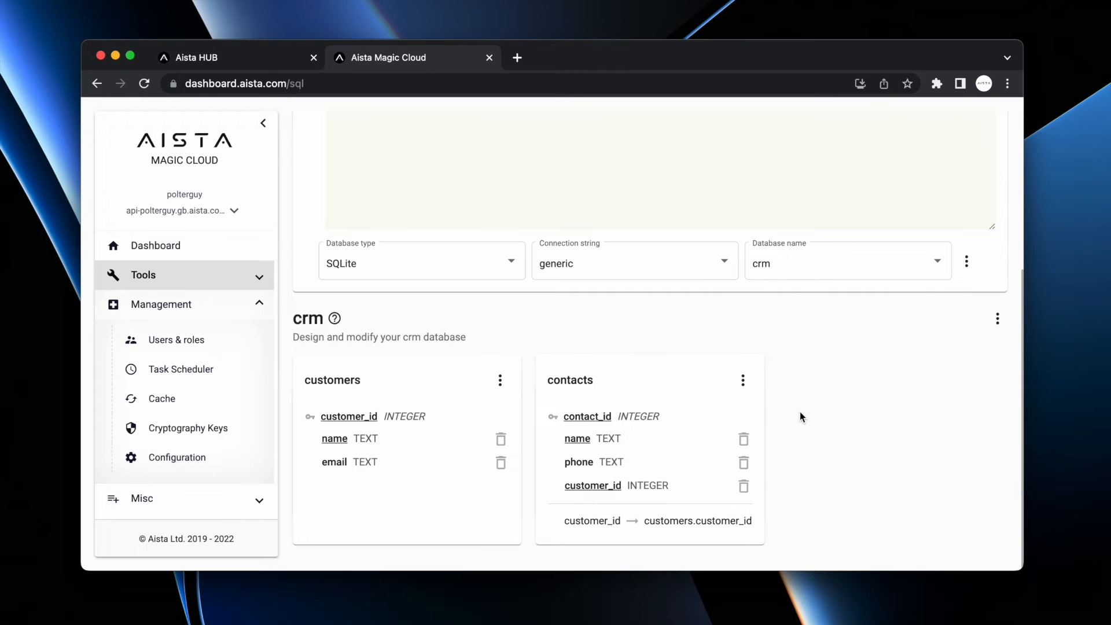
Check which database types the SQL editor offers, leaving SQLite selected
{"action": "left_click", "coordinate": [395, 264]}
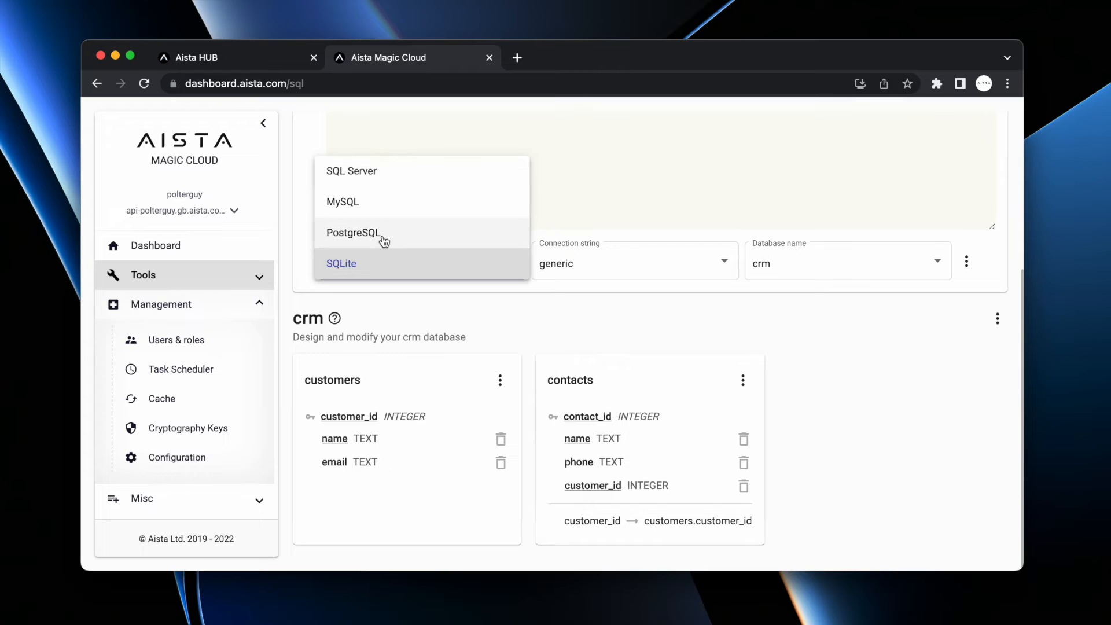
{"action": "left_click", "coordinate": [492, 303]}
{"action": "scroll", "coordinate": [387, 206], "scroll_direction": "up", "scroll_amount": 5}
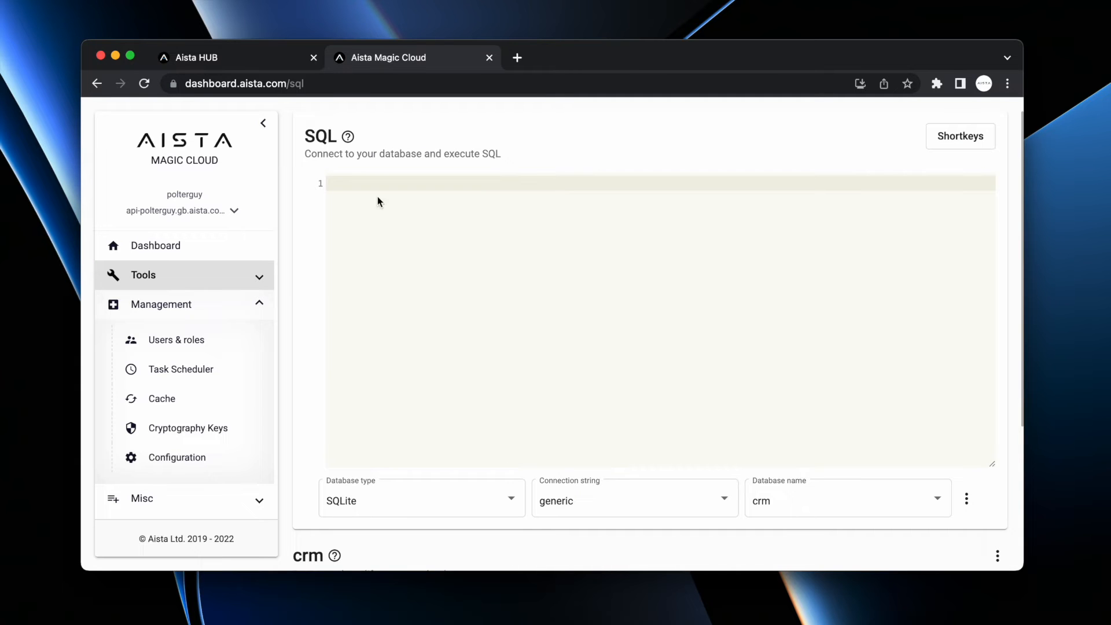
Open the system dashboard and examine the server IP in the resources overview
{"action": "left_click", "coordinate": [151, 261]}
{"action": "left_click", "coordinate": [872, 192]}
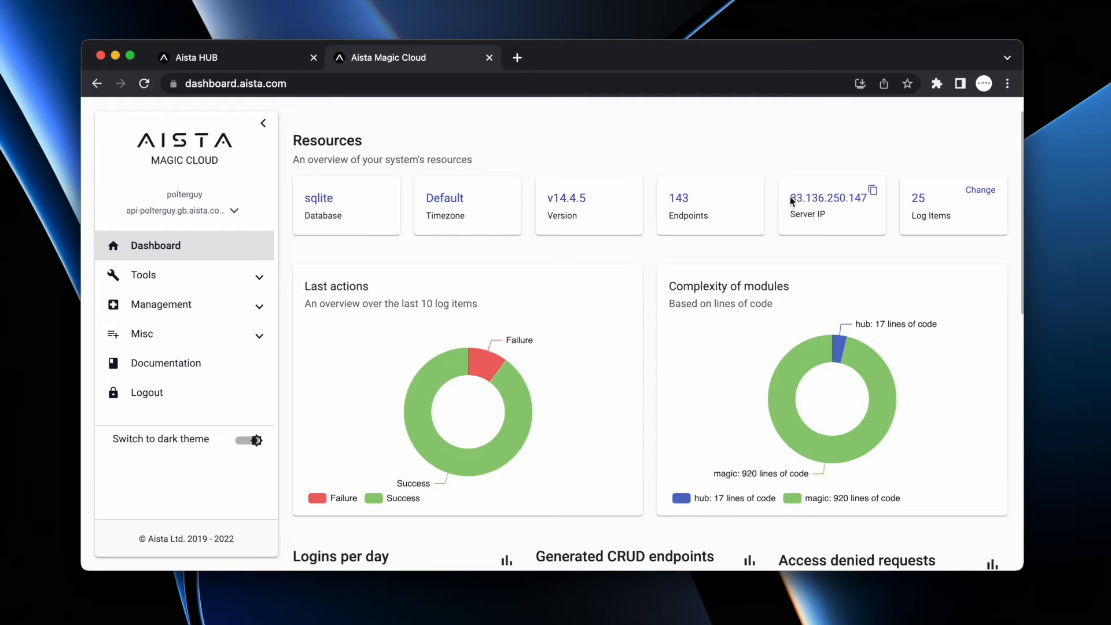
{"action": "left_click_drag", "start_coordinate": [791, 198], "coordinate": [847, 201]}
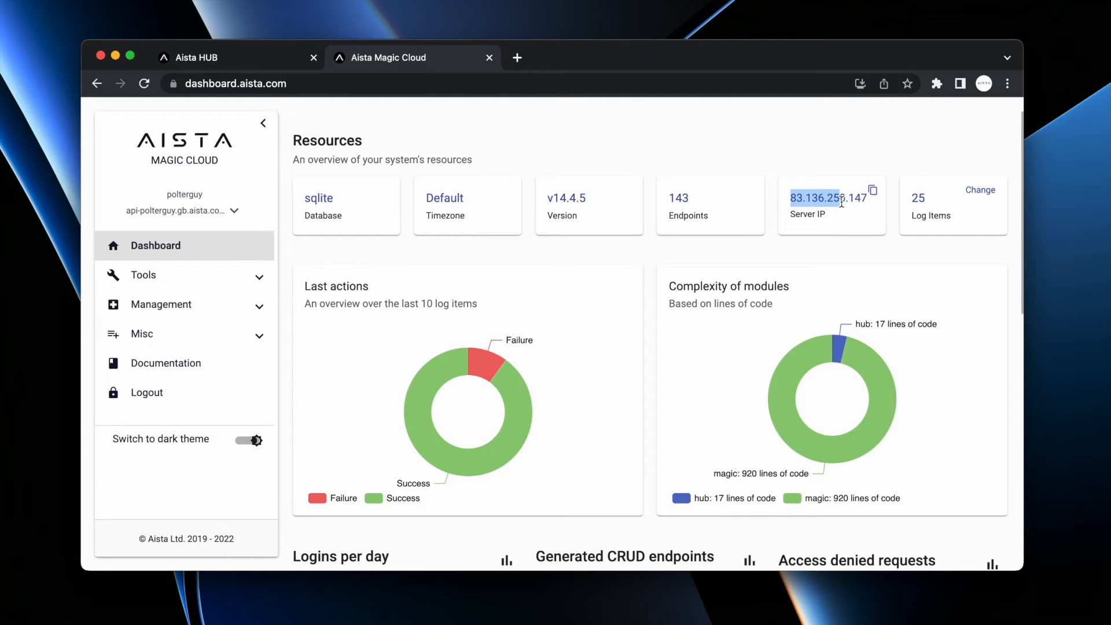
{"action": "left_click", "coordinate": [788, 148]}
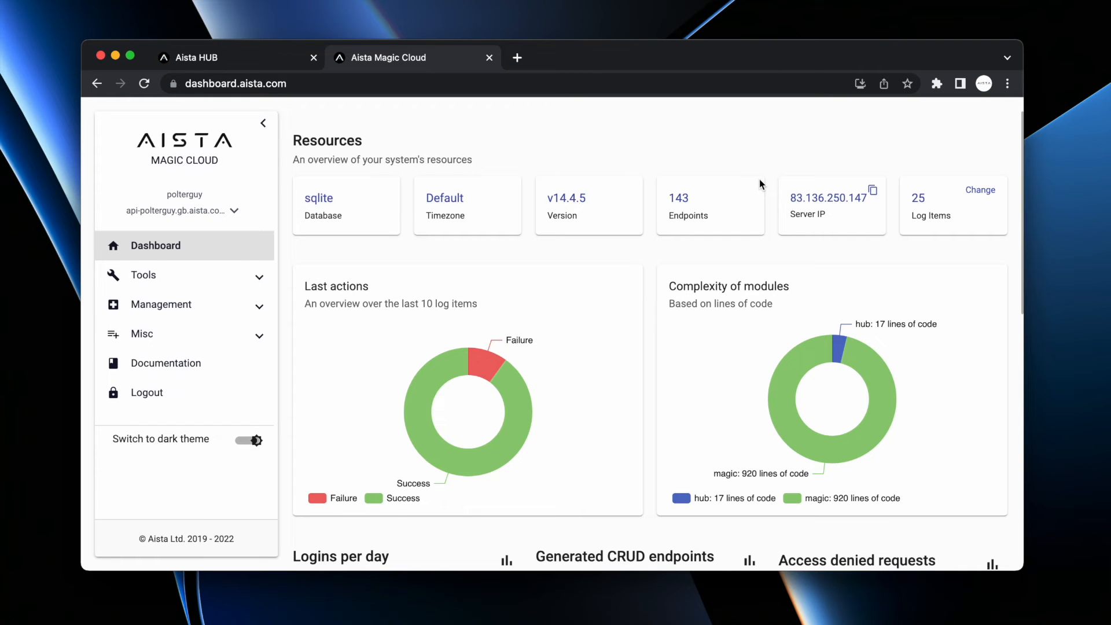
Generate CRUD backend endpoints for all tables of the crm SQLite database on the generic connection
{"action": "left_click", "coordinate": [160, 276]}
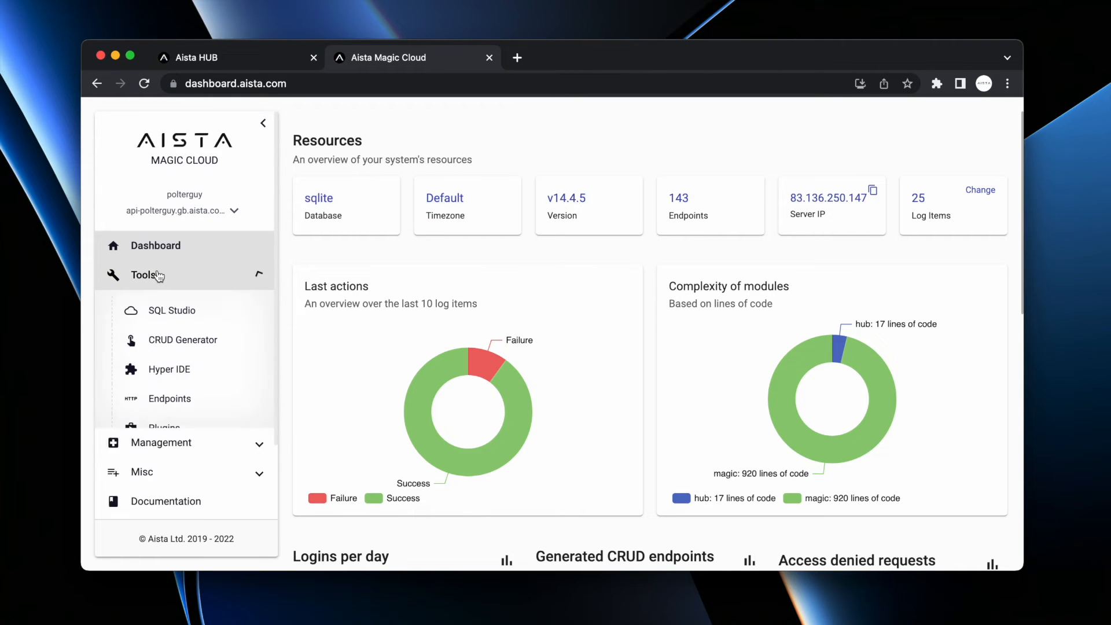
{"action": "left_click", "coordinate": [163, 346]}
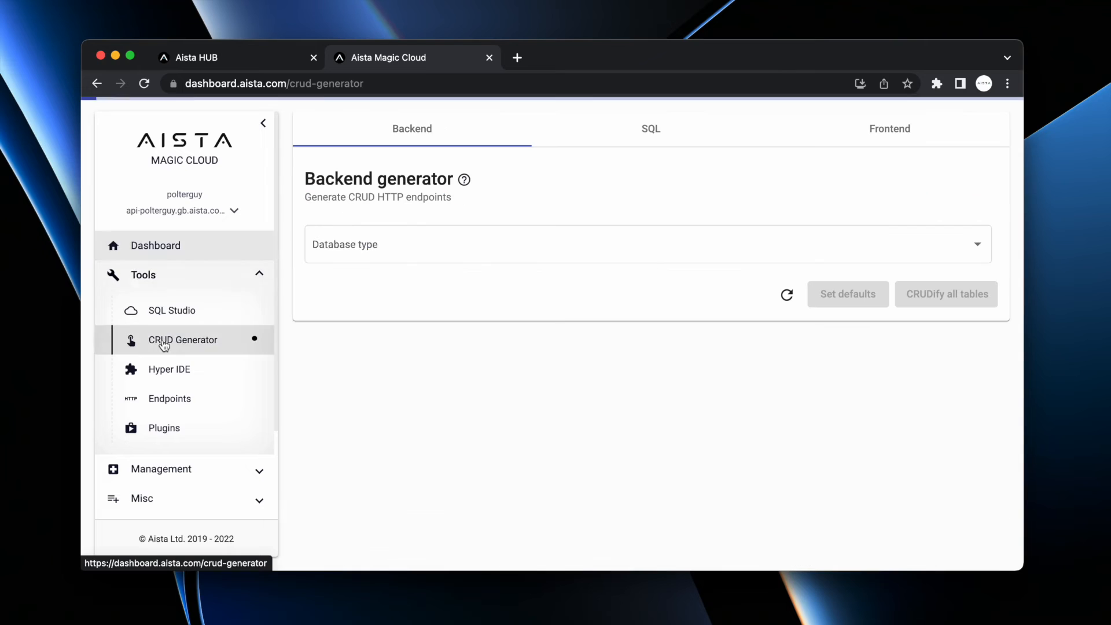
{"action": "left_click", "coordinate": [822, 252]}
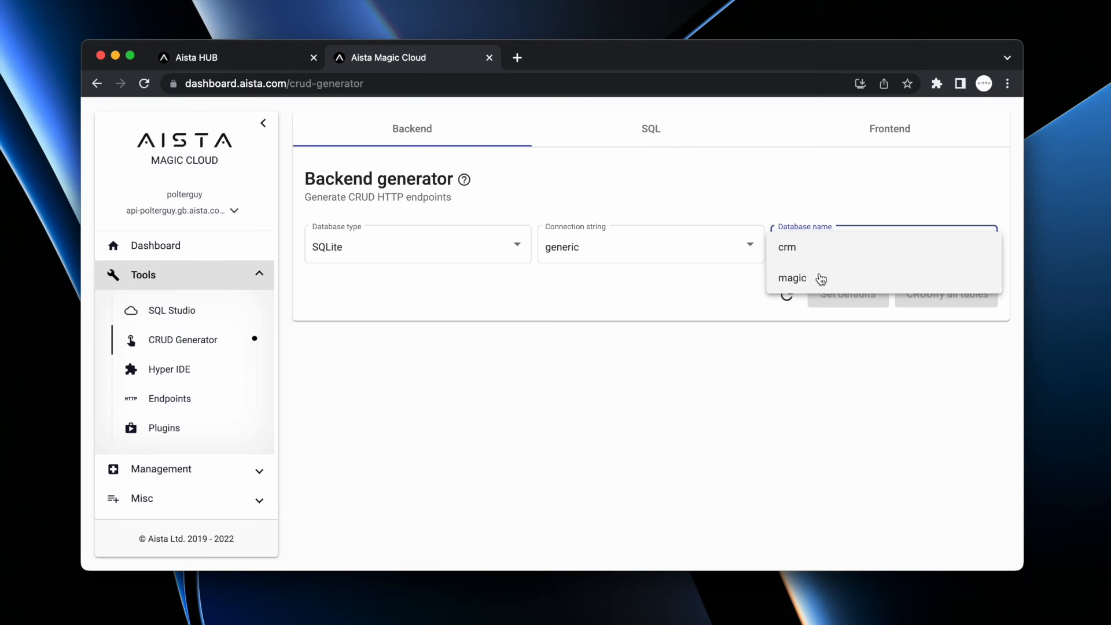
{"action": "left_click", "coordinate": [821, 250]}
{"action": "left_click", "coordinate": [942, 295]}
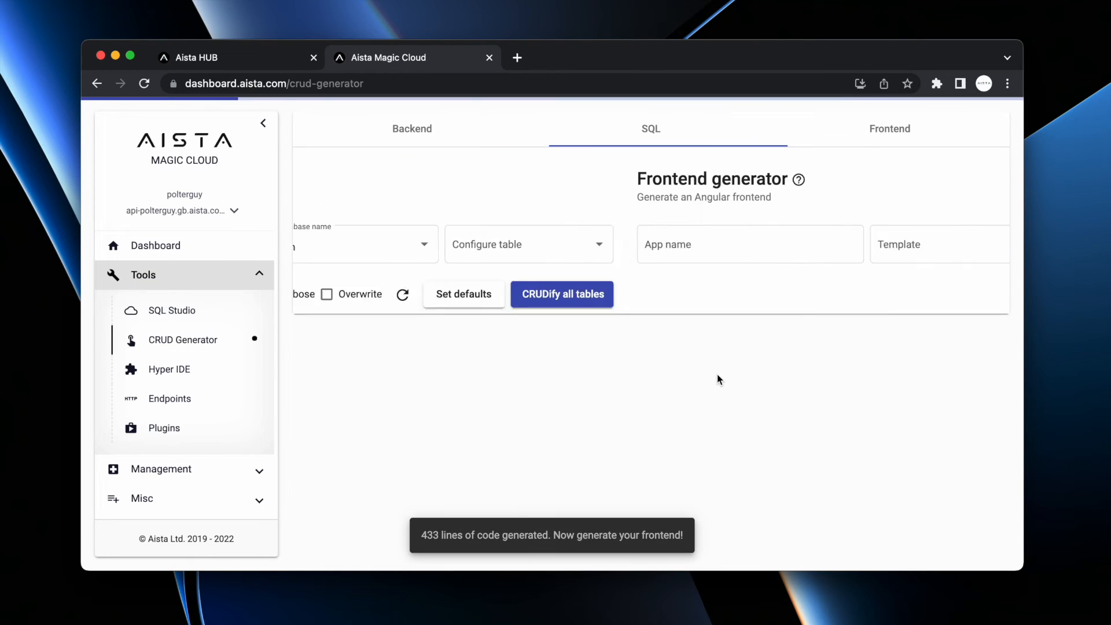
Generate a frontend app named crm from the angular template with the Purple palette
{"action": "left_click", "coordinate": [424, 243]}
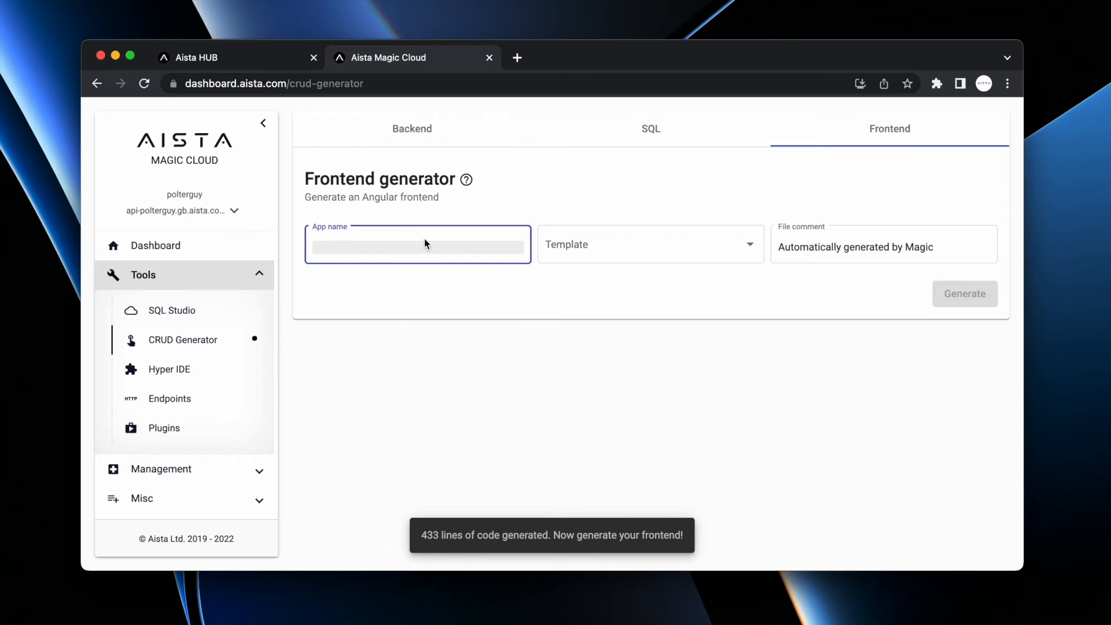
{"action": "type", "text": "crm"}
{"action": "left_click", "coordinate": [603, 244]}
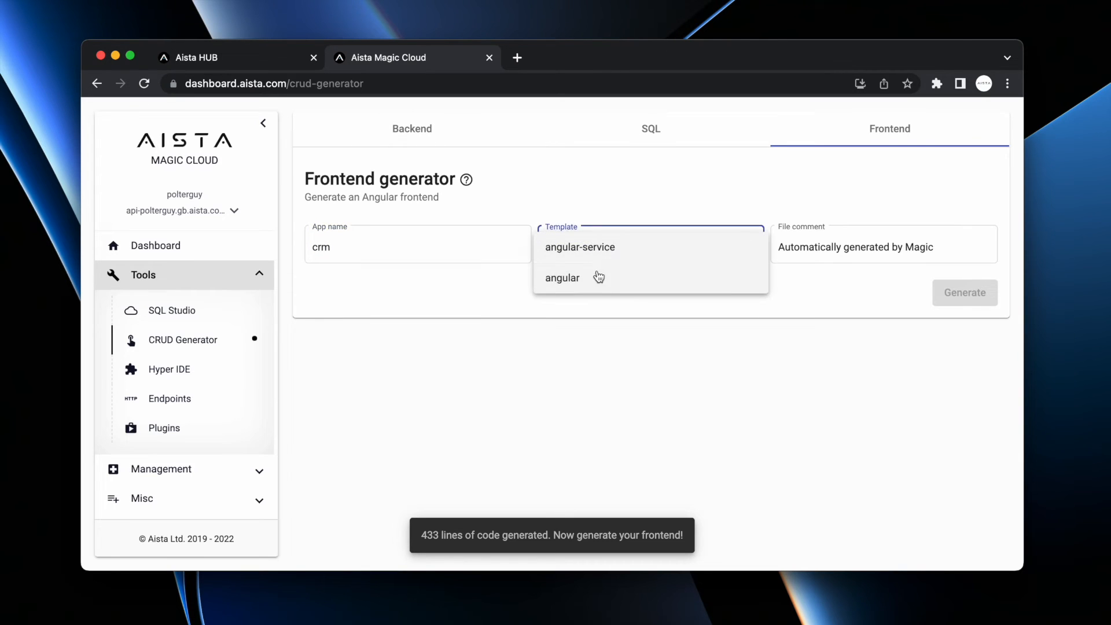
{"action": "left_click", "coordinate": [569, 275]}
{"action": "left_click", "coordinate": [528, 384]}
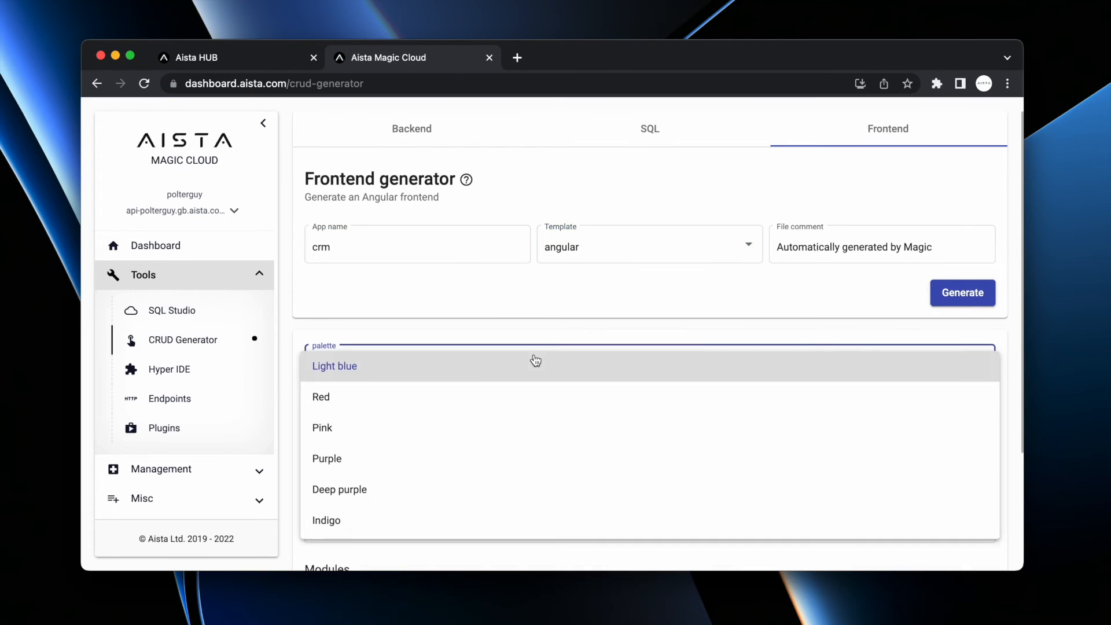
{"action": "left_click", "coordinate": [417, 458]}
{"action": "left_click", "coordinate": [950, 291]}
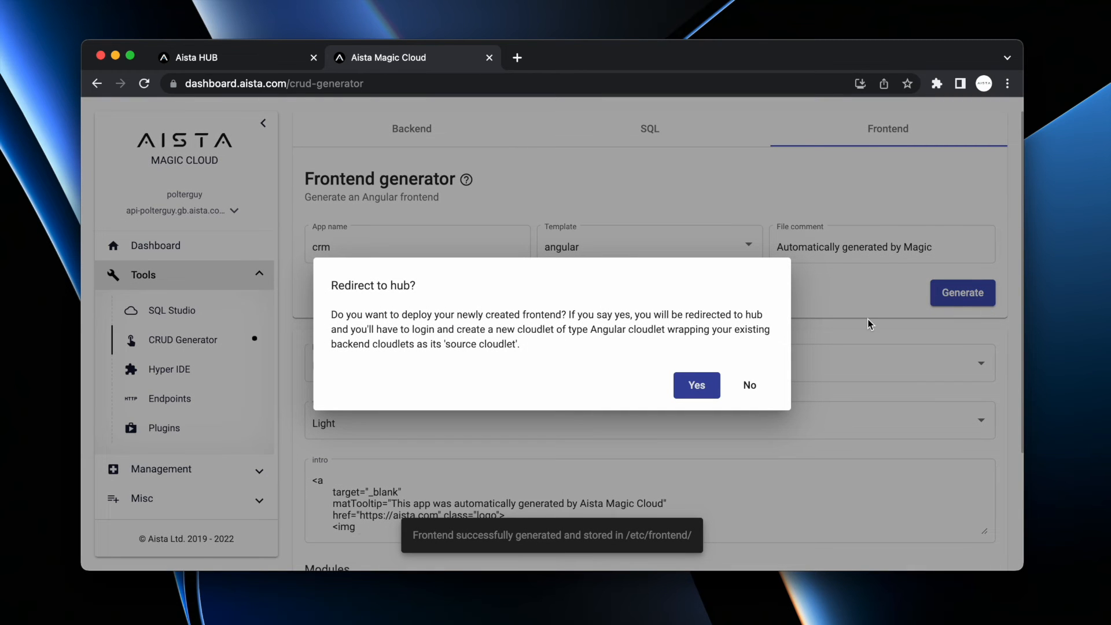
Accept the redirect to deploy the generated frontend and sign in to Aista HUB with the prefilled credentials
{"action": "left_click", "coordinate": [700, 389]}
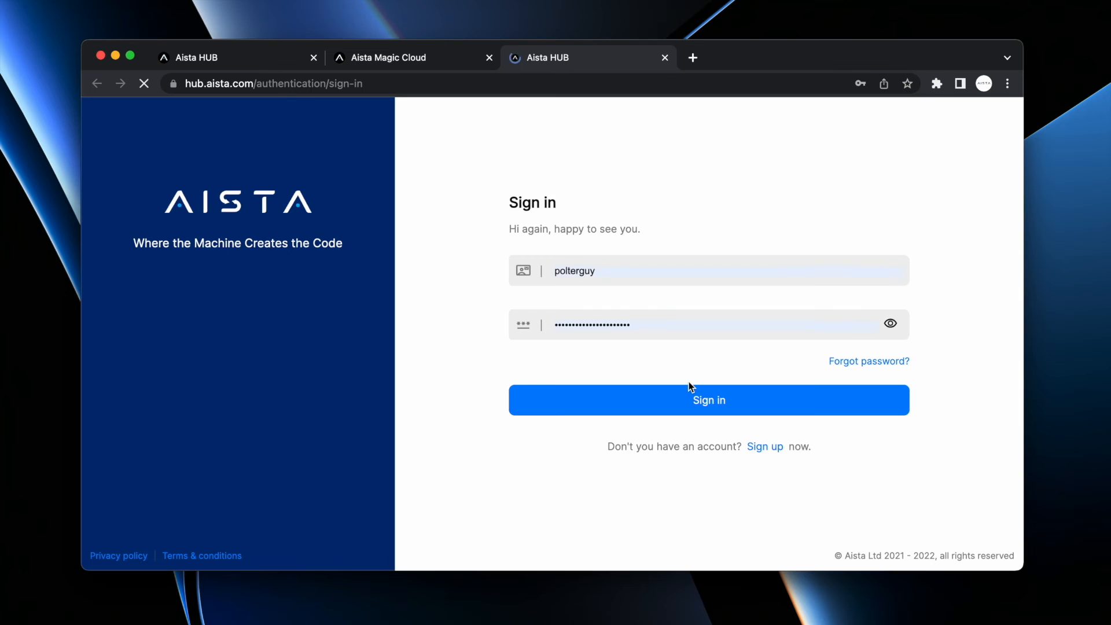
{"action": "left_click", "coordinate": [683, 402]}
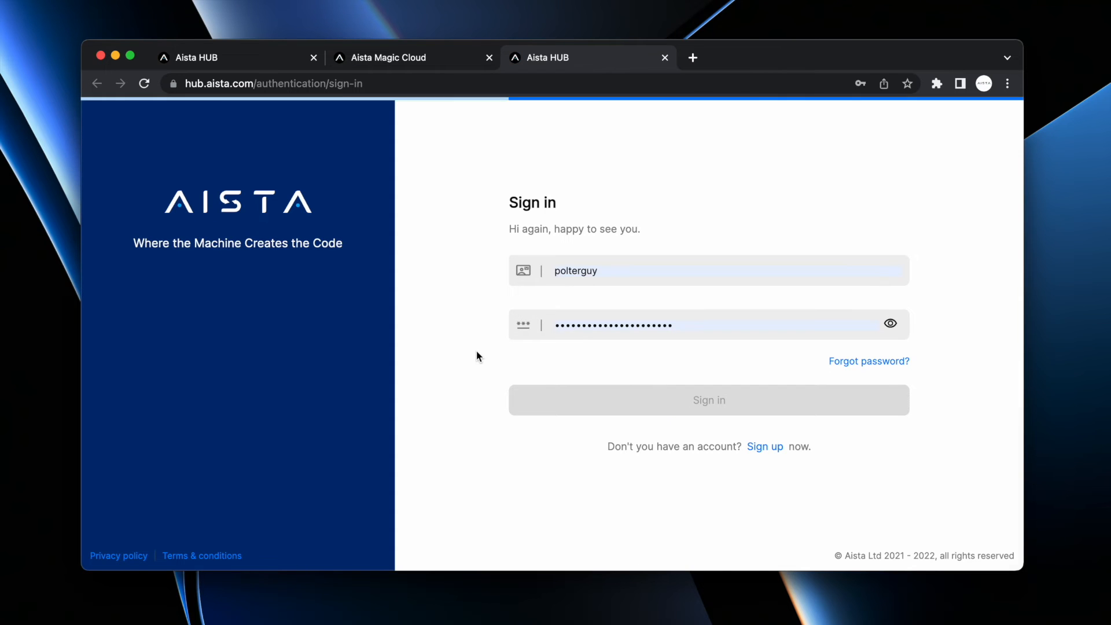
{"action": "scroll", "coordinate": [853, 441], "scroll_direction": "down", "scroll_amount": 4}
{"action": "scroll", "coordinate": [853, 441], "scroll_direction": "up", "scroll_amount": 4}
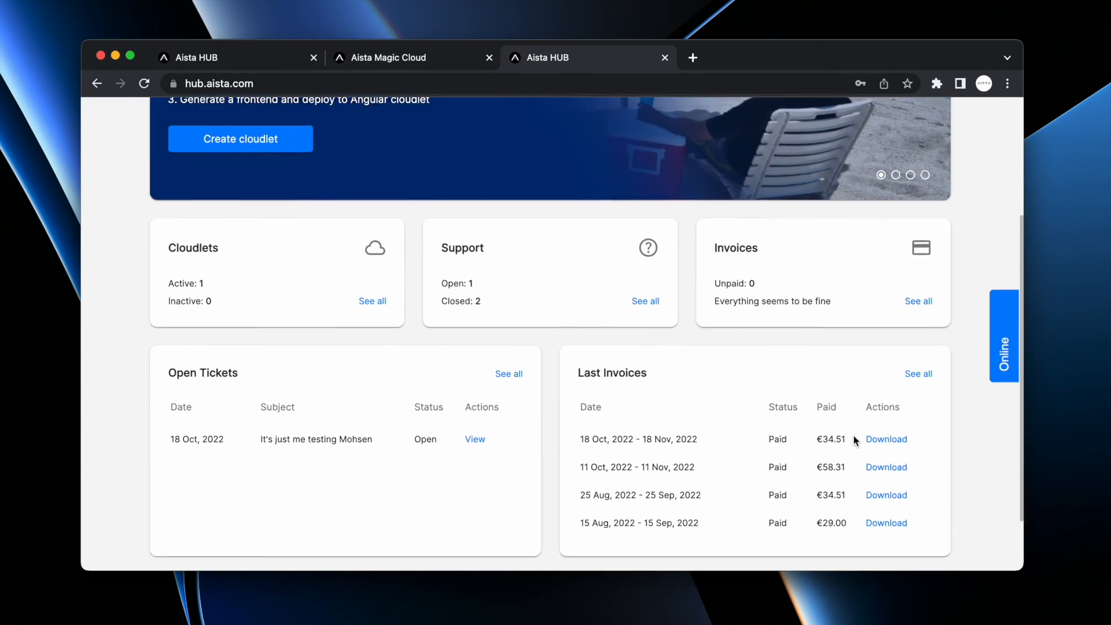
Create a free Demo-Angular cloudlet named tiger connected to the api backend, and open its deployed app
{"action": "left_click", "coordinate": [917, 147]}
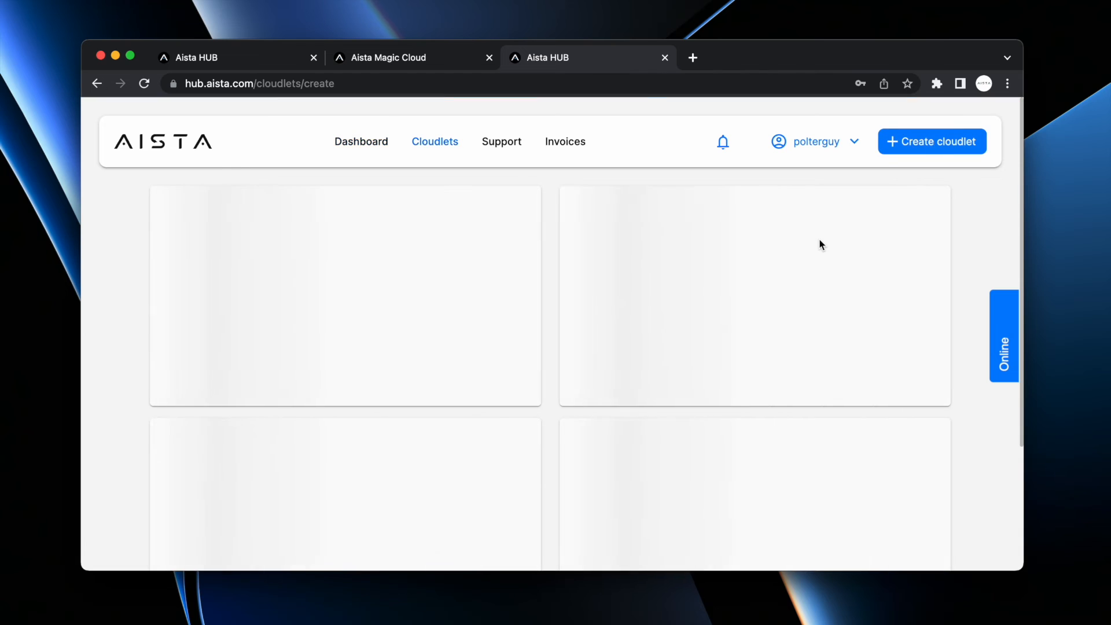
{"action": "scroll", "coordinate": [820, 243], "scroll_direction": "down", "scroll_amount": 5}
{"action": "left_click", "coordinate": [894, 430]}
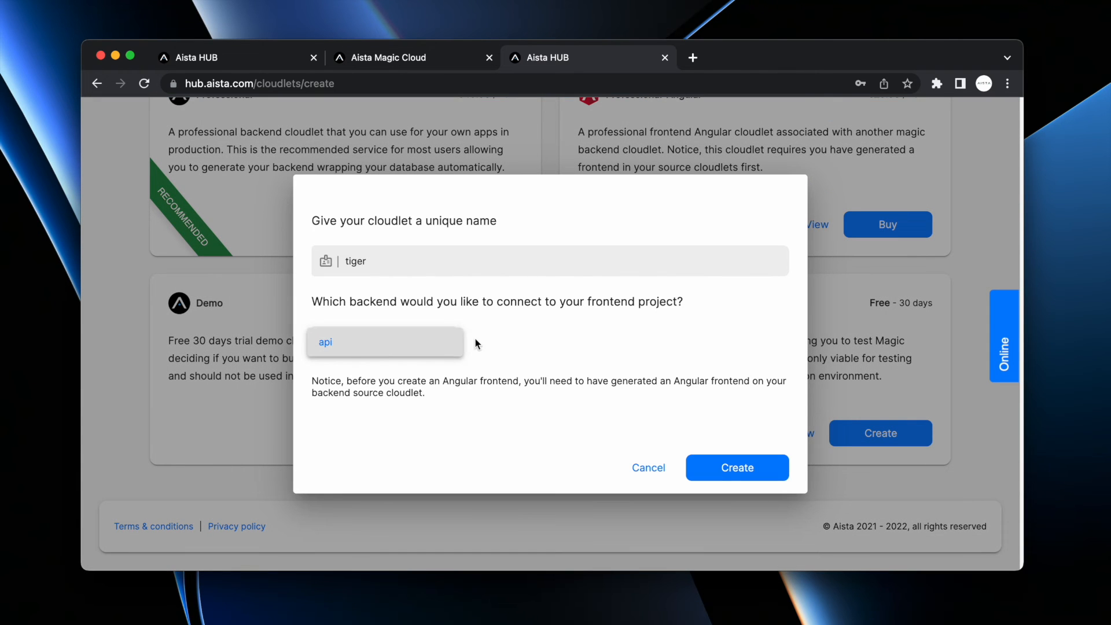
{"action": "left_click", "coordinate": [729, 470]}
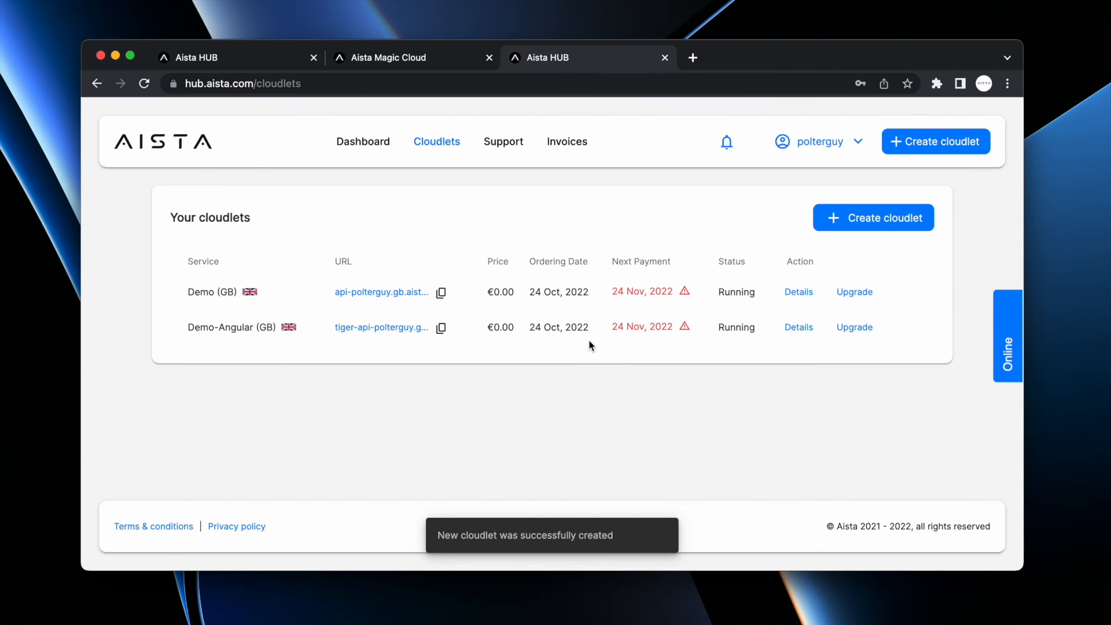
{"action": "left_click", "coordinate": [364, 331]}
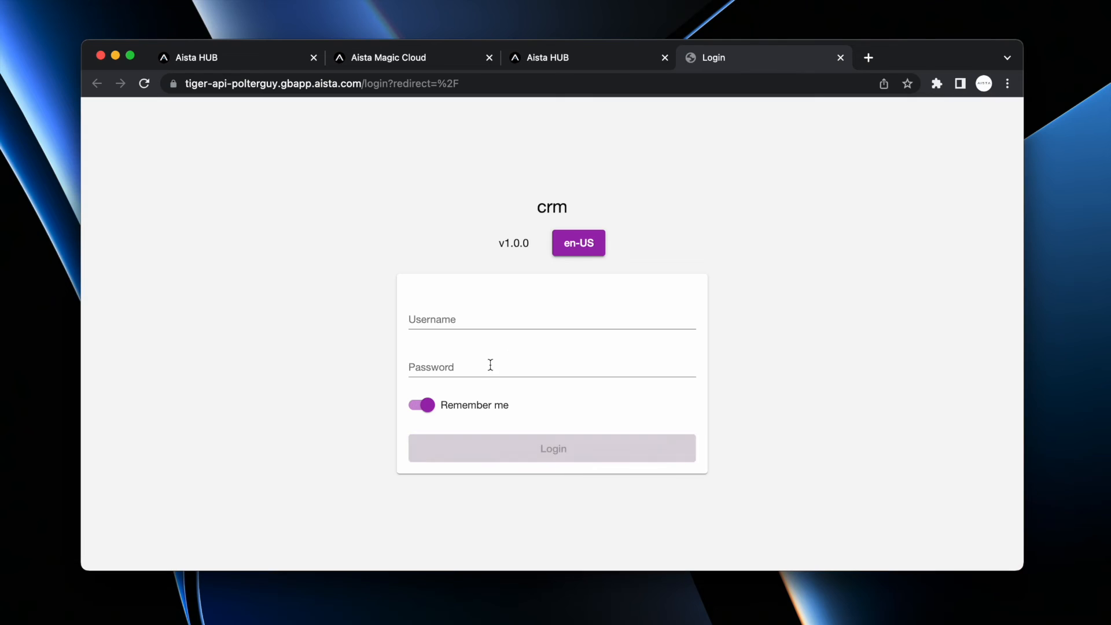
Log in to the crm app with the account username and password, and view the Users and Contacts pages
{"action": "left_click", "coordinate": [507, 320]}
{"action": "left_click", "coordinate": [536, 358]}
{"action": "left_click", "coordinate": [499, 447]}
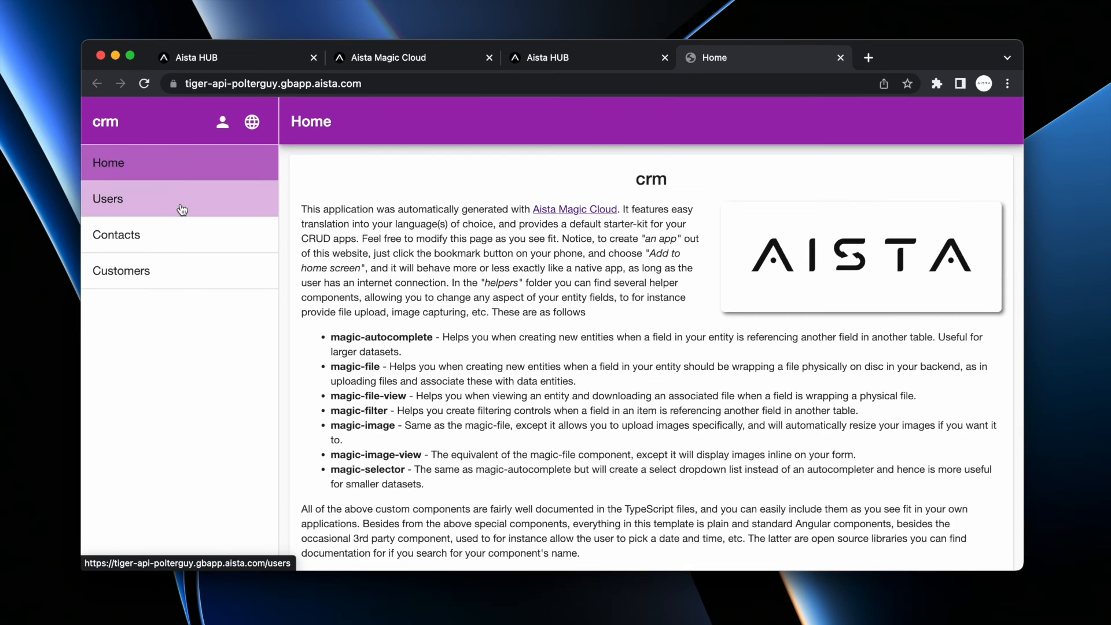
{"action": "left_click", "coordinate": [182, 209]}
{"action": "left_click", "coordinate": [156, 243]}
Create a customer named Acme with its email address in the Customers page of the crm app
{"action": "left_click", "coordinate": [154, 272]}
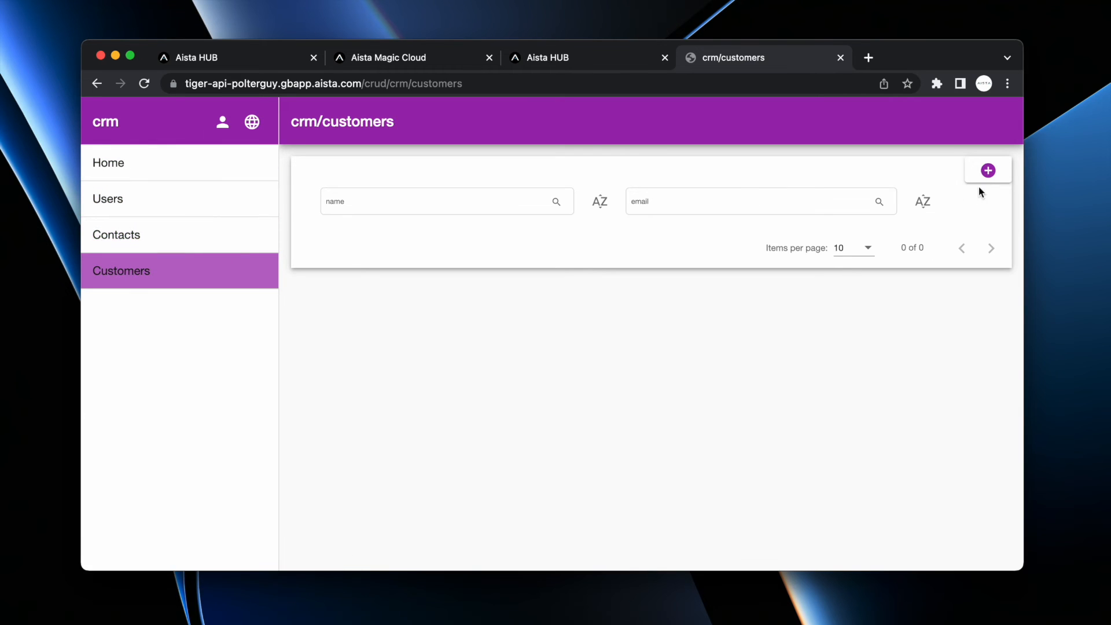
{"action": "left_click", "coordinate": [987, 170]}
{"action": "type", "text": "Acme"}
{"action": "left_click", "coordinate": [602, 325]}
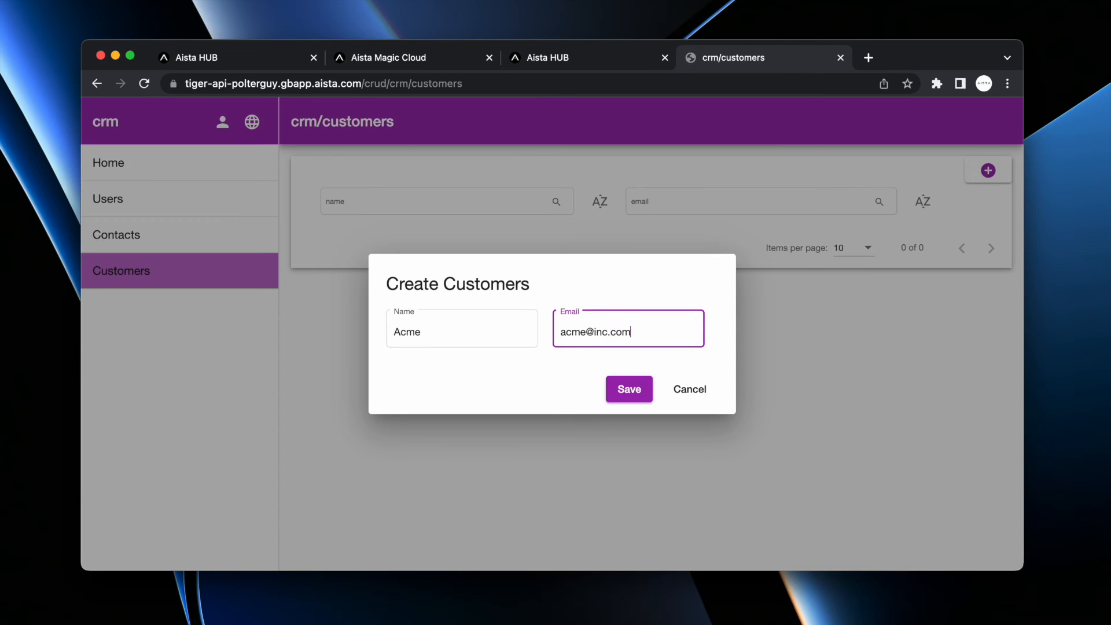
{"action": "key", "text": "Return"}
Create a contact with the person's full name and phone number, linked to customer Acme, and review the Customers and Contacts lists
{"action": "left_click", "coordinate": [149, 238]}
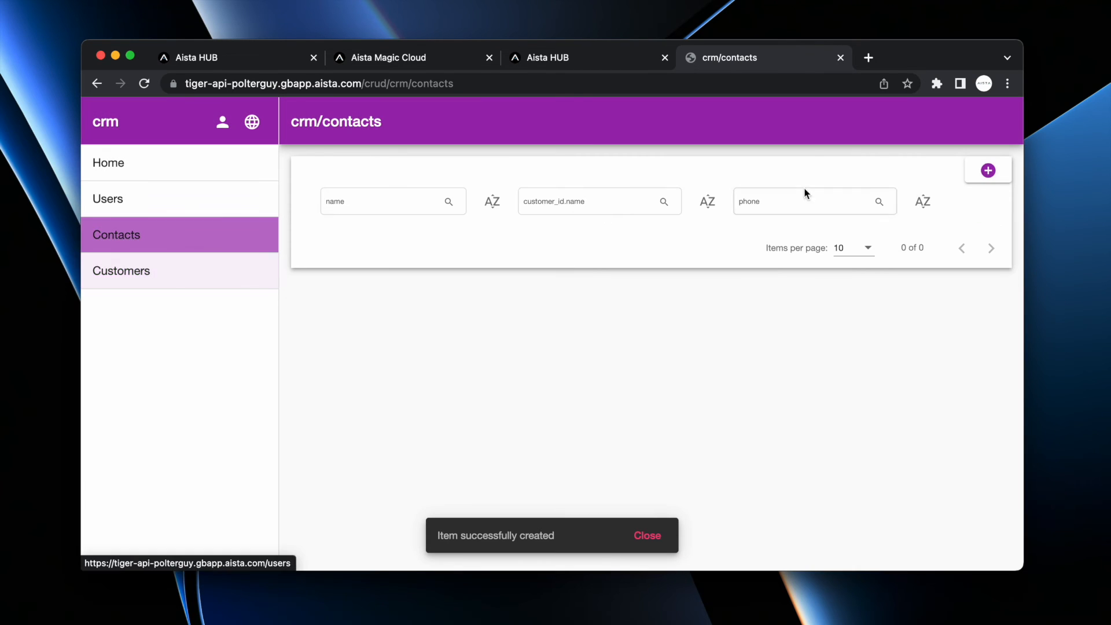
{"action": "left_click", "coordinate": [985, 180]}
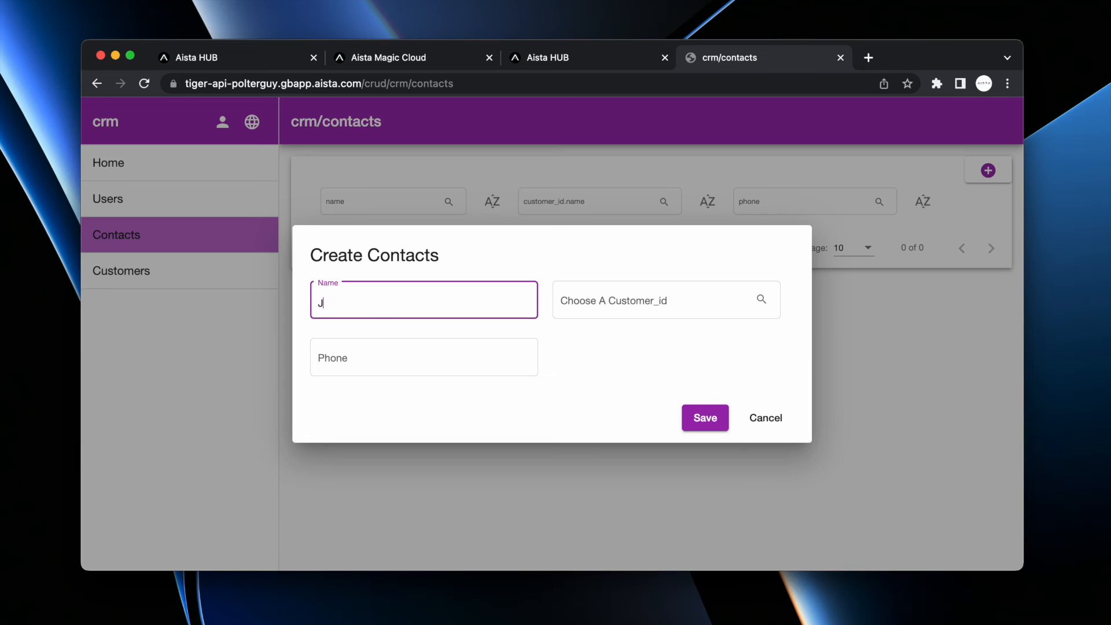
{"action": "left_click", "coordinate": [615, 308]}
{"action": "left_click", "coordinate": [598, 335]}
{"action": "left_click", "coordinate": [405, 363]}
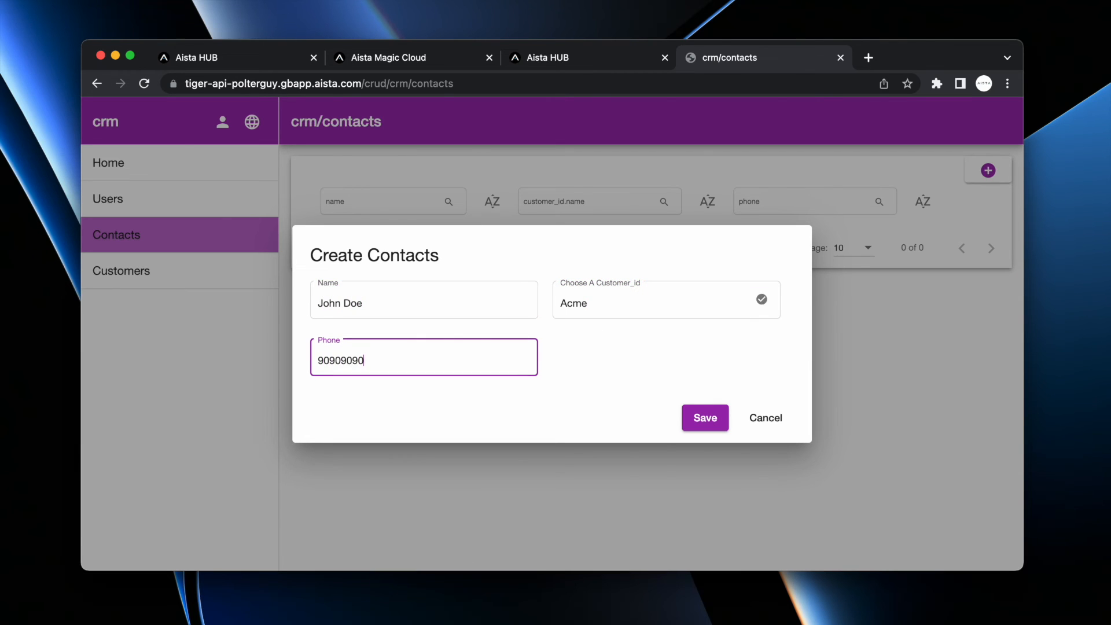
{"action": "key", "text": "Return"}
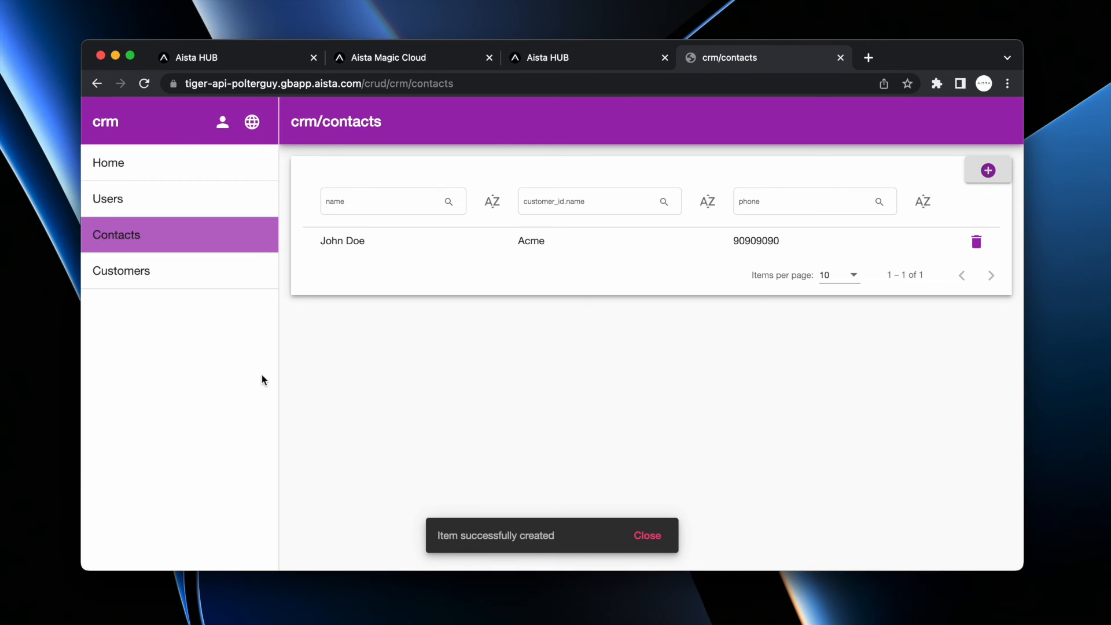
{"action": "left_click", "coordinate": [203, 257]}
{"action": "left_click", "coordinate": [242, 230]}
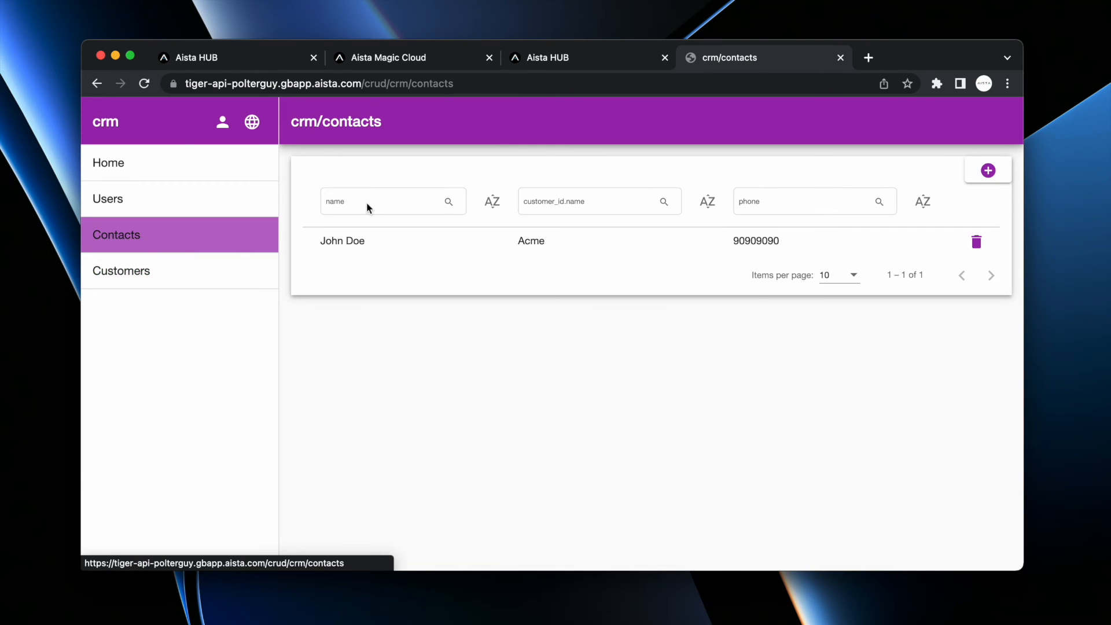
Switch to SQL Studio in Aista Magic Cloud and run "select * from customers" on the crm database
{"action": "left_click", "coordinate": [548, 53]}
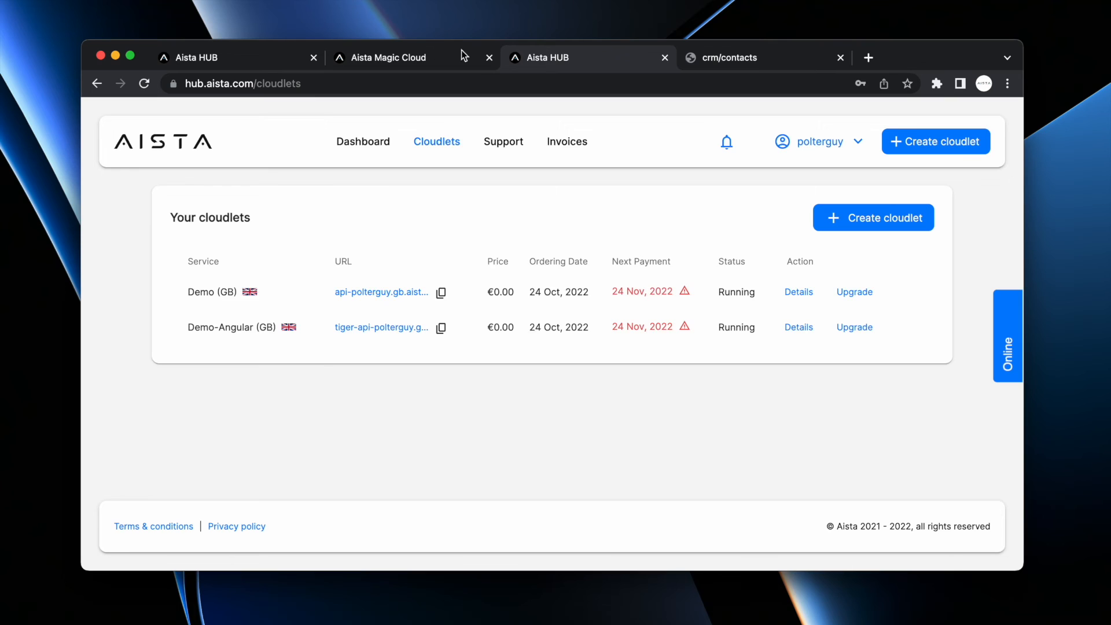
{"action": "left_click", "coordinate": [396, 54]}
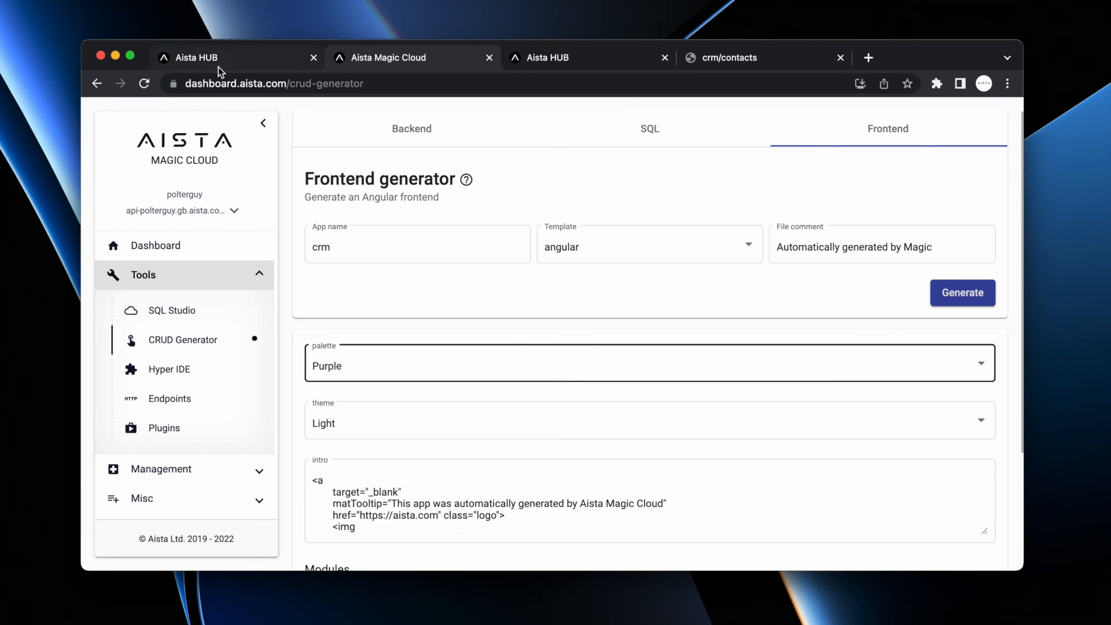
{"action": "left_click", "coordinate": [173, 312]}
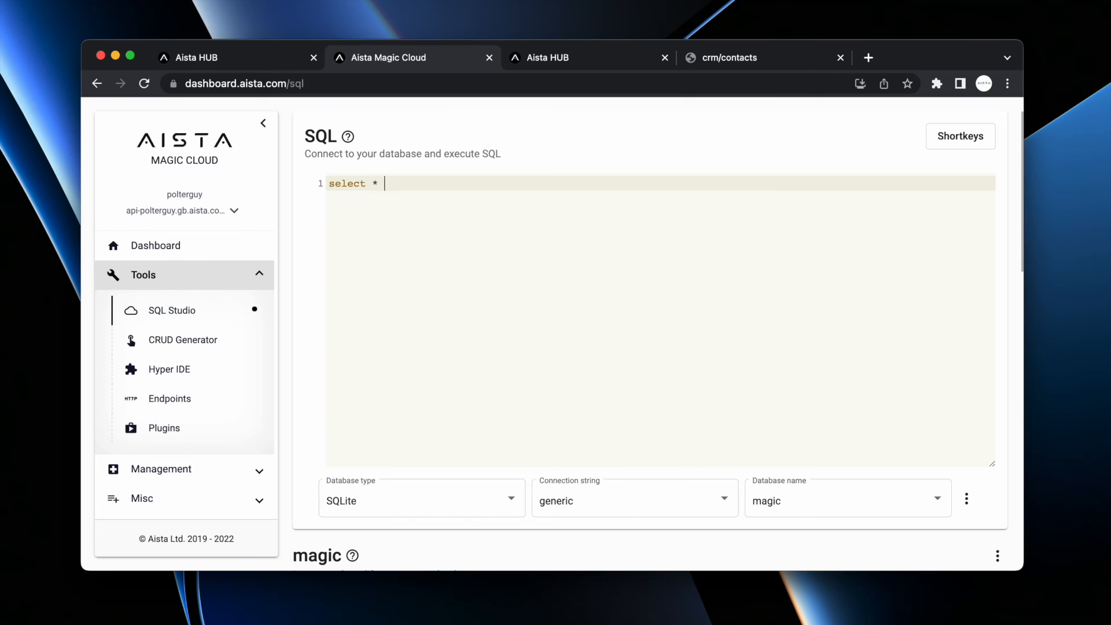
{"action": "left_click", "coordinate": [764, 497]}
{"action": "left_click", "coordinate": [790, 467]}
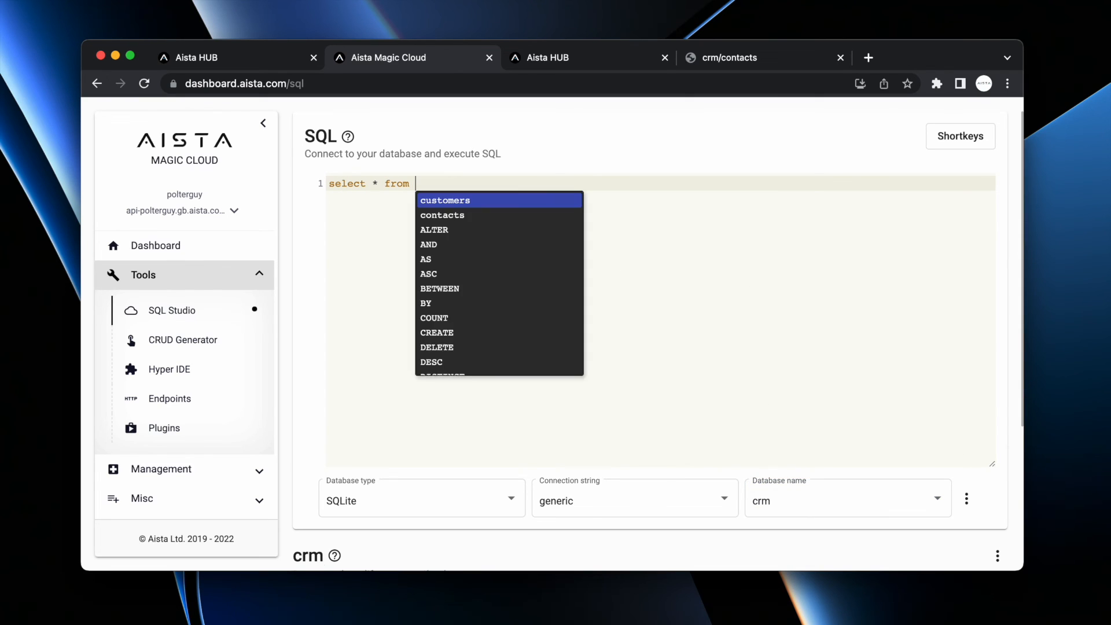
{"action": "key", "text": "Return"}
{"action": "key", "text": "F5"}
{"action": "scroll", "coordinate": [619, 350], "scroll_direction": "down", "scroll_amount": 6}
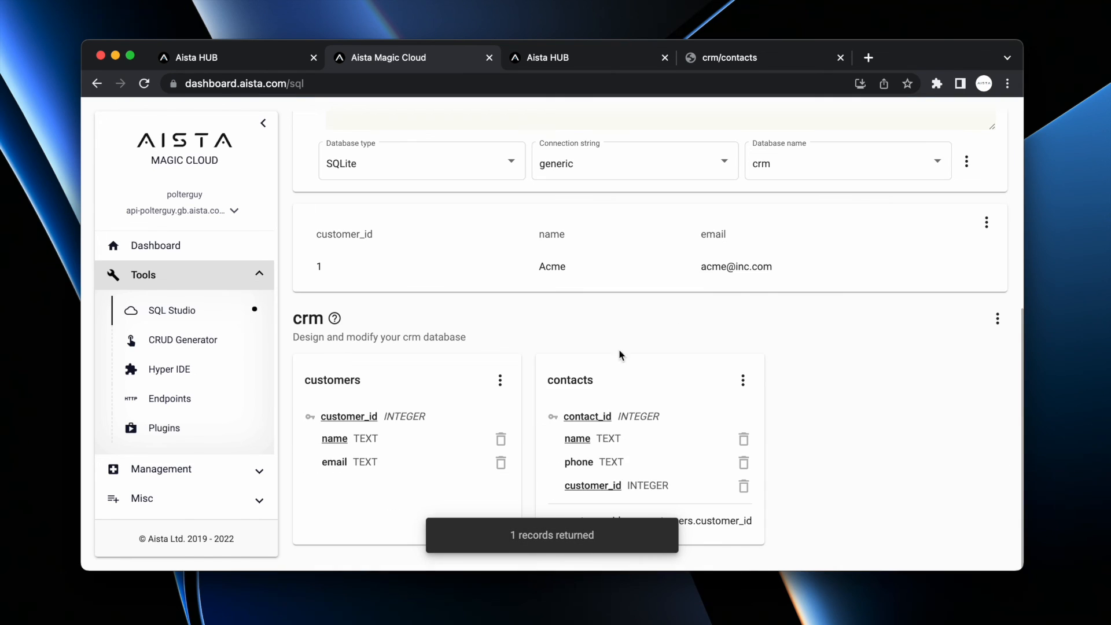
Run "select * from contacts" on the crm database, view the returned records, and close the results
{"action": "left_click", "coordinate": [600, 270]}
{"action": "scroll", "coordinate": [584, 236], "scroll_direction": "up", "scroll_amount": 6}
{"action": "key", "text": "alt+shift+Left"}
{"action": "type", "text": "con"}
{"action": "key", "text": "F5"}
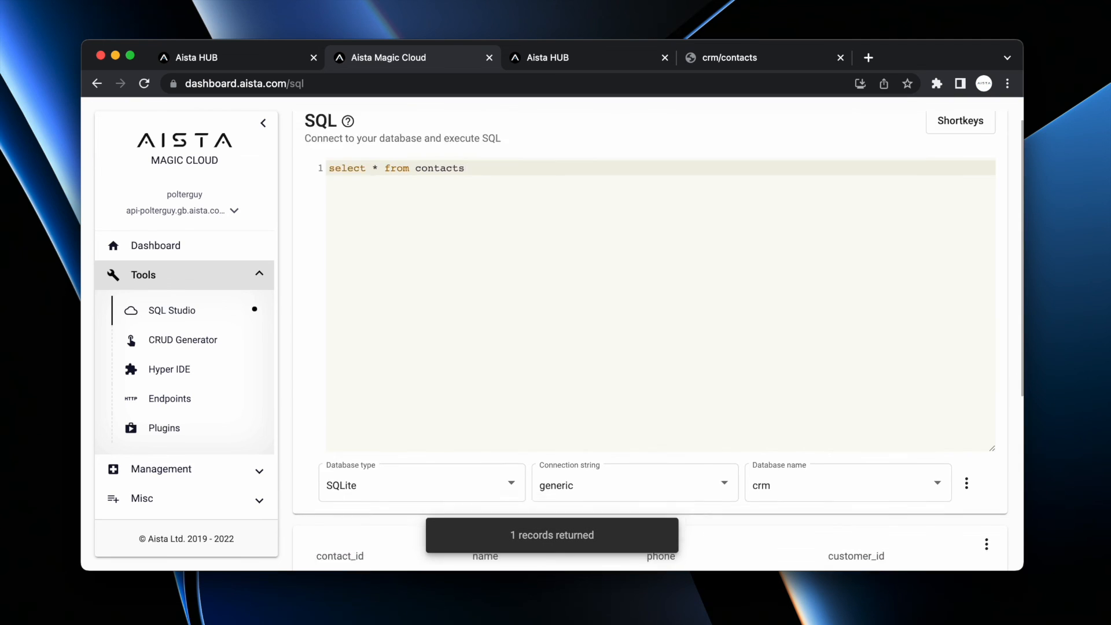
{"action": "scroll", "coordinate": [570, 257], "scroll_direction": "down", "scroll_amount": 6}
{"action": "left_click", "coordinate": [986, 222]}
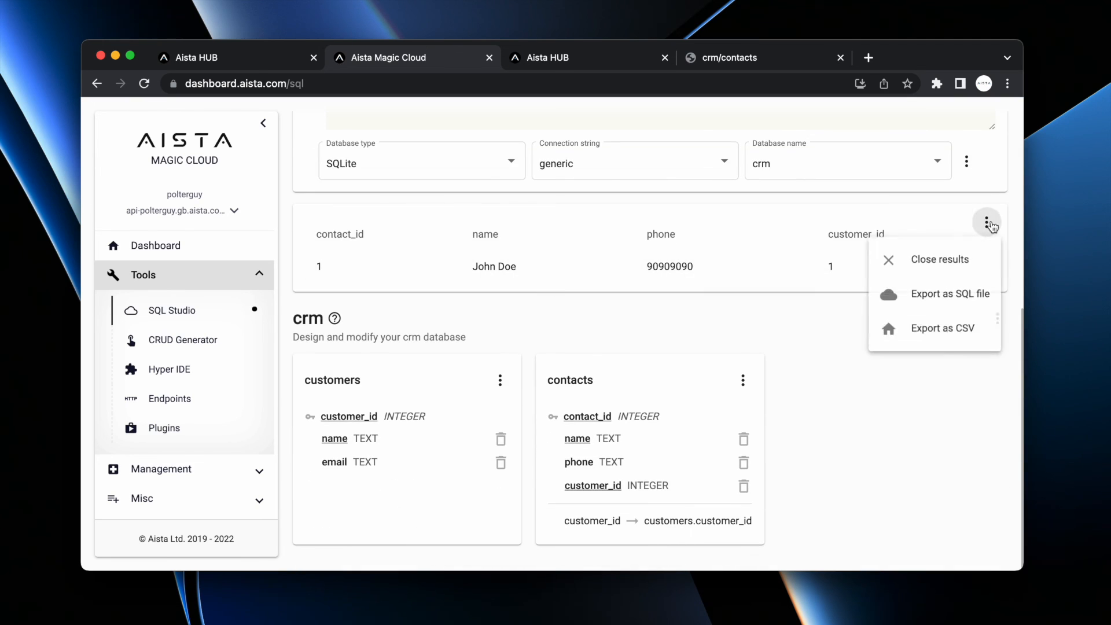
{"action": "left_click", "coordinate": [930, 266]}
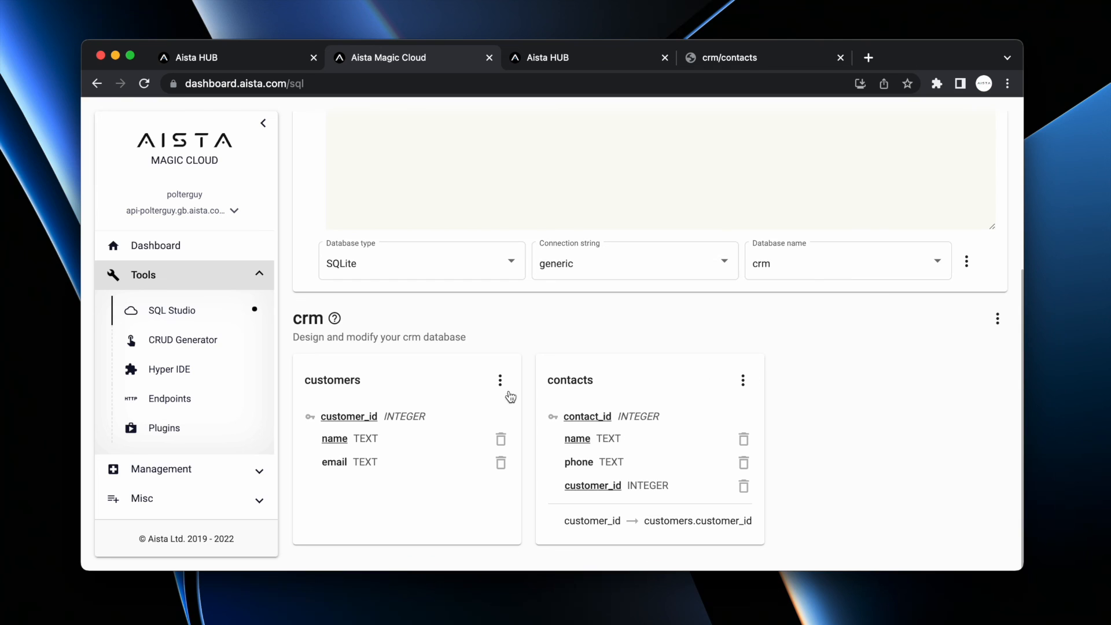
Add a table named address to the crm database with an auto increment primary key named address_id
{"action": "left_click", "coordinate": [997, 319]}
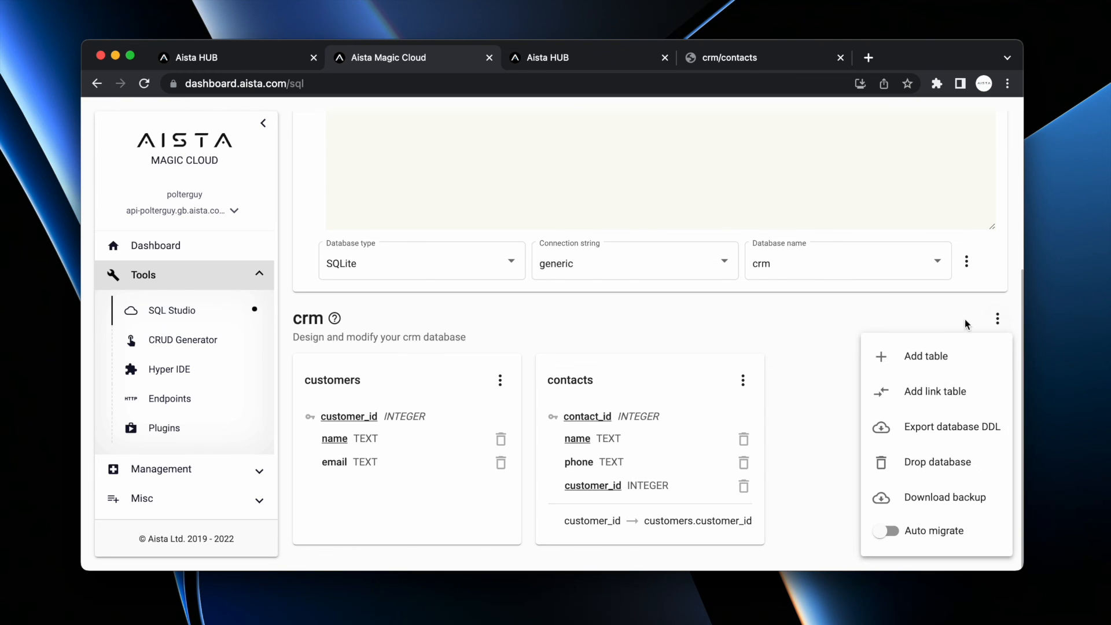
{"action": "left_click", "coordinate": [937, 355]}
{"action": "type", "text": "address"}
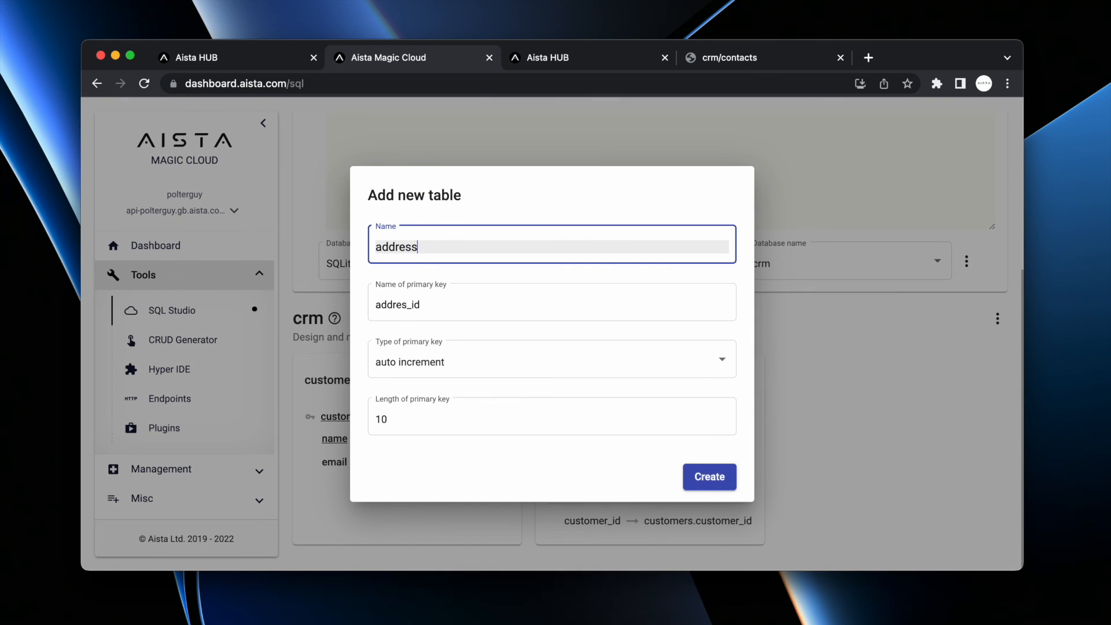
{"action": "key", "text": "Tab"}
{"action": "key", "text": "Right"}
{"action": "key", "text": "Left"}
{"action": "key", "text": "Left"}
{"action": "key", "text": "Left"}
{"action": "type", "text": "s"}
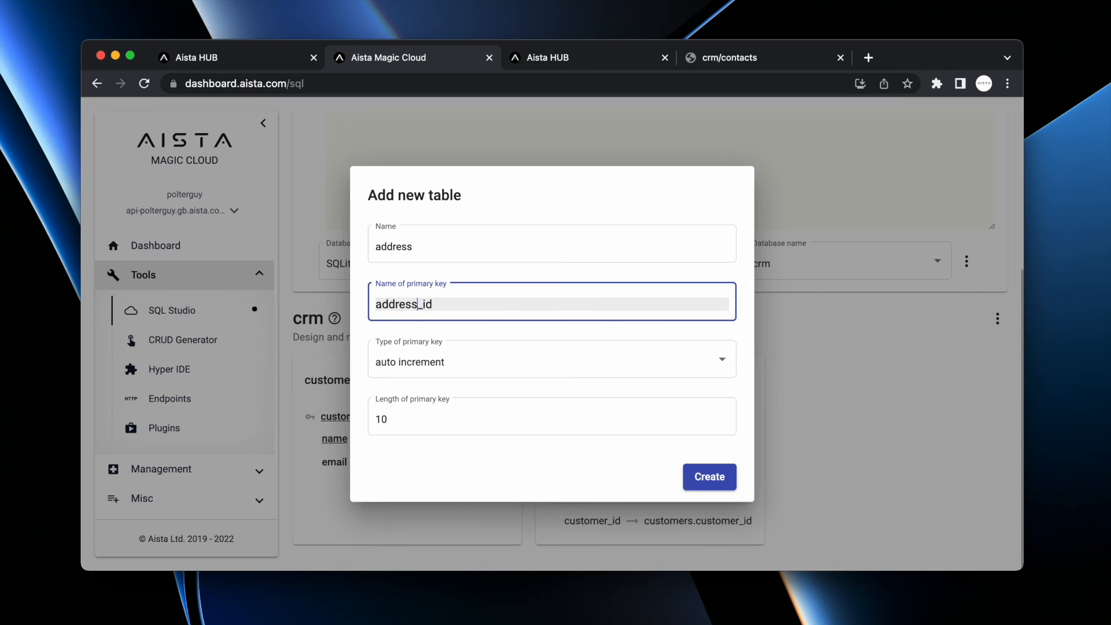
{"action": "key", "text": "Return"}
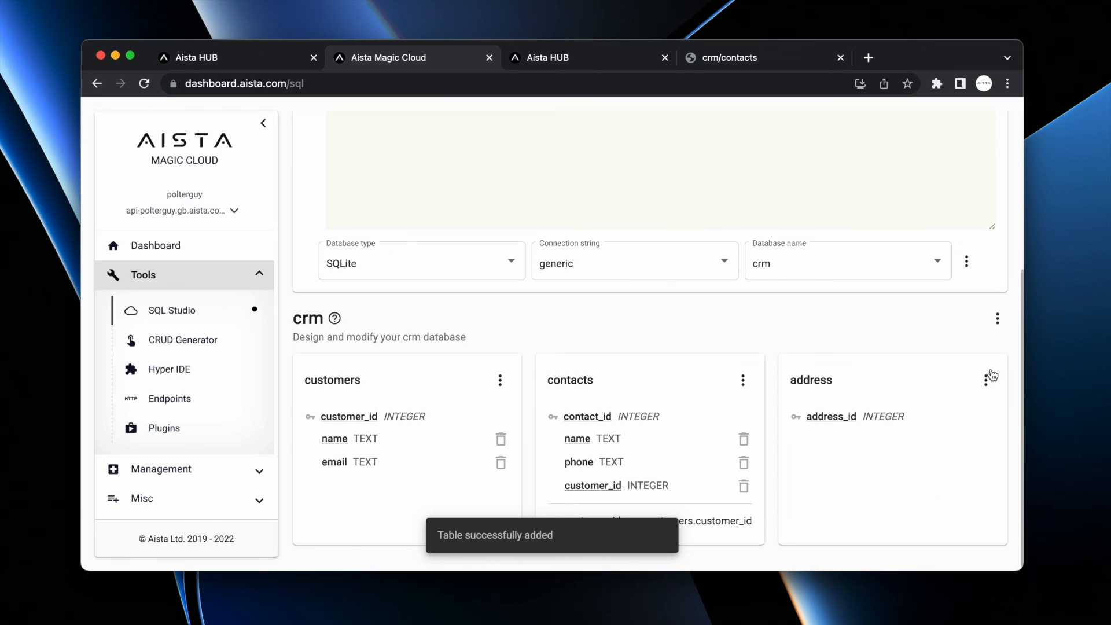
Add a link table between the customers and address tables in the crm database
{"action": "left_click", "coordinate": [997, 319]}
{"action": "left_click", "coordinate": [921, 396]}
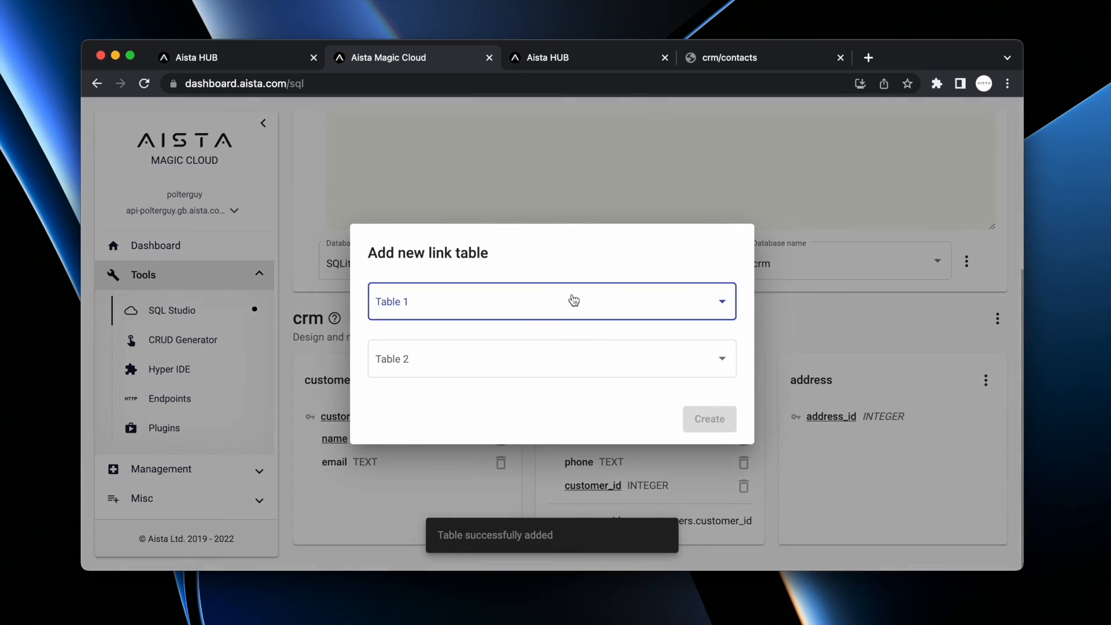
{"action": "left_click", "coordinate": [510, 309]}
{"action": "left_click", "coordinate": [461, 307]}
{"action": "left_click", "coordinate": [473, 356]}
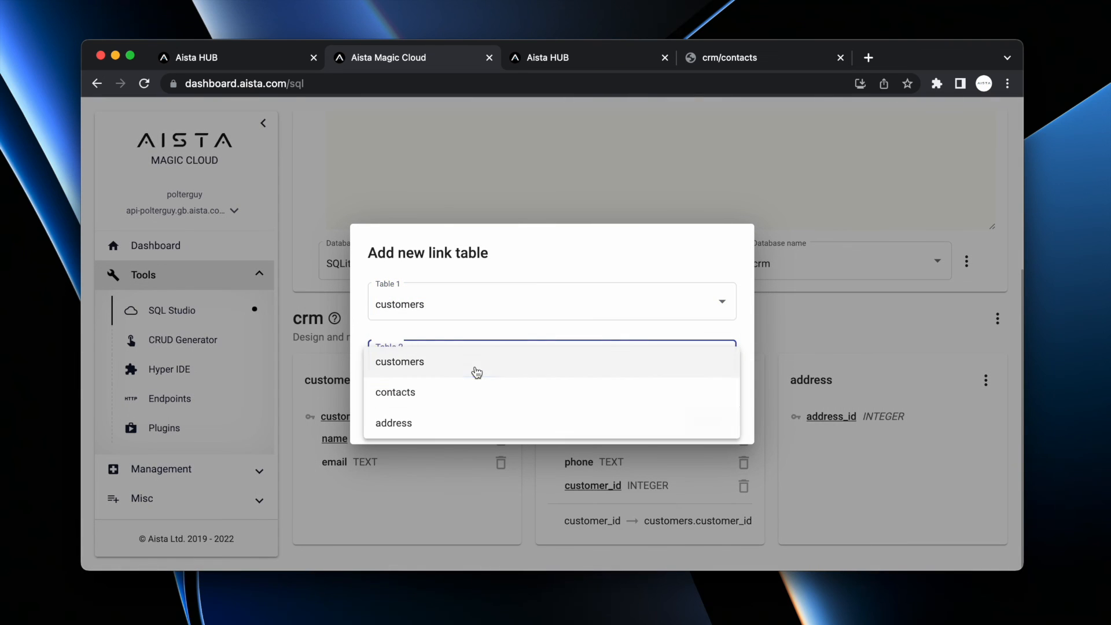
{"action": "left_click", "coordinate": [451, 430]}
{"action": "left_click", "coordinate": [709, 417]}
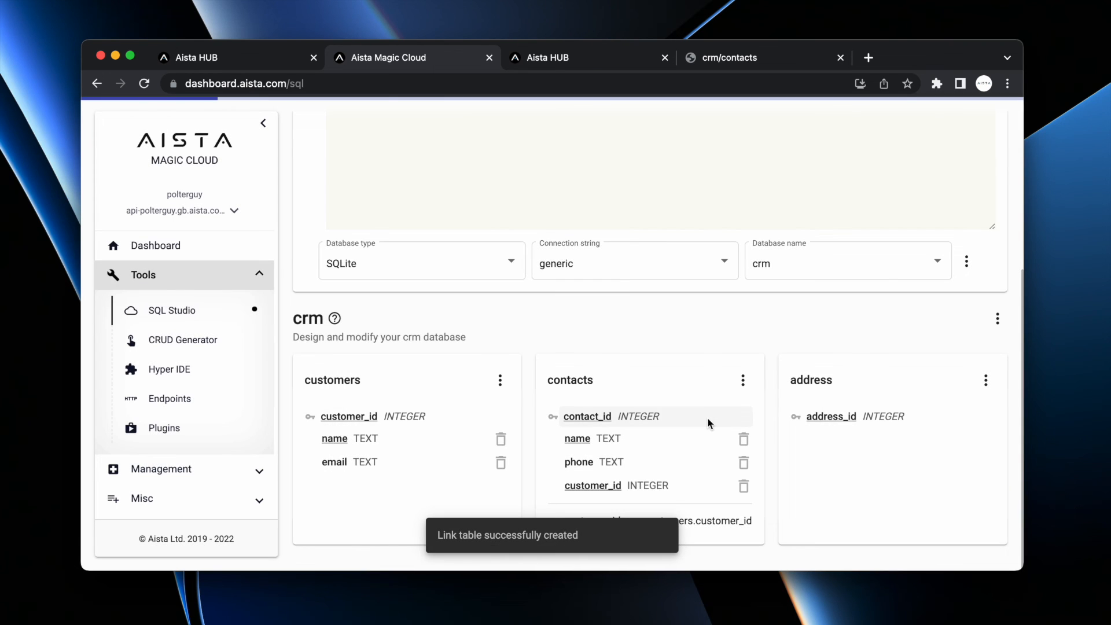
{"action": "scroll", "coordinate": [708, 423], "scroll_direction": "down", "scroll_amount": 3}
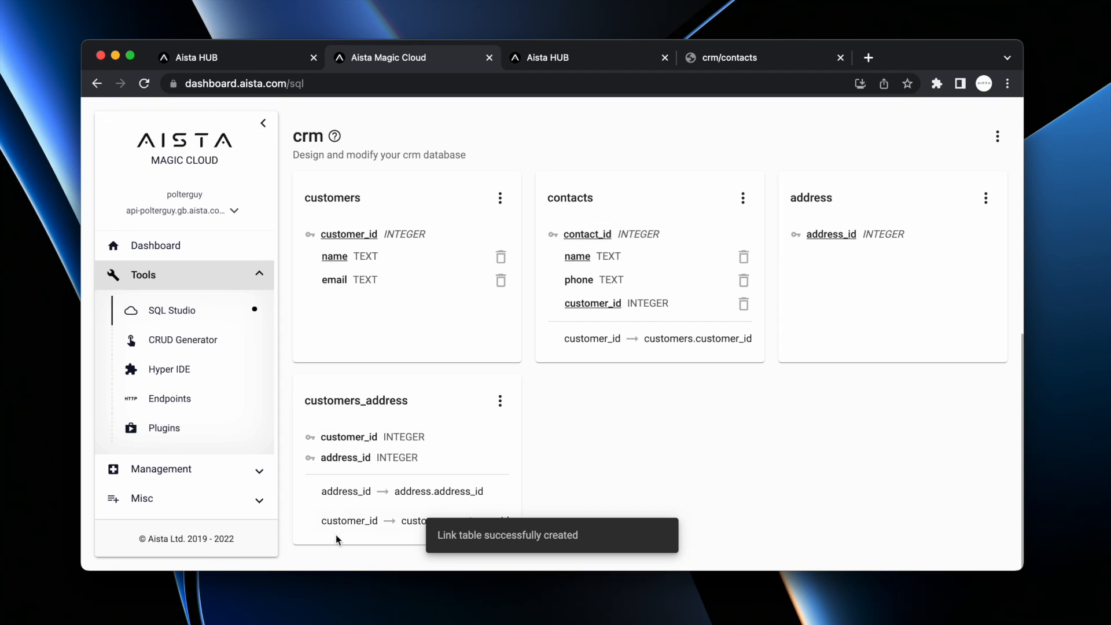